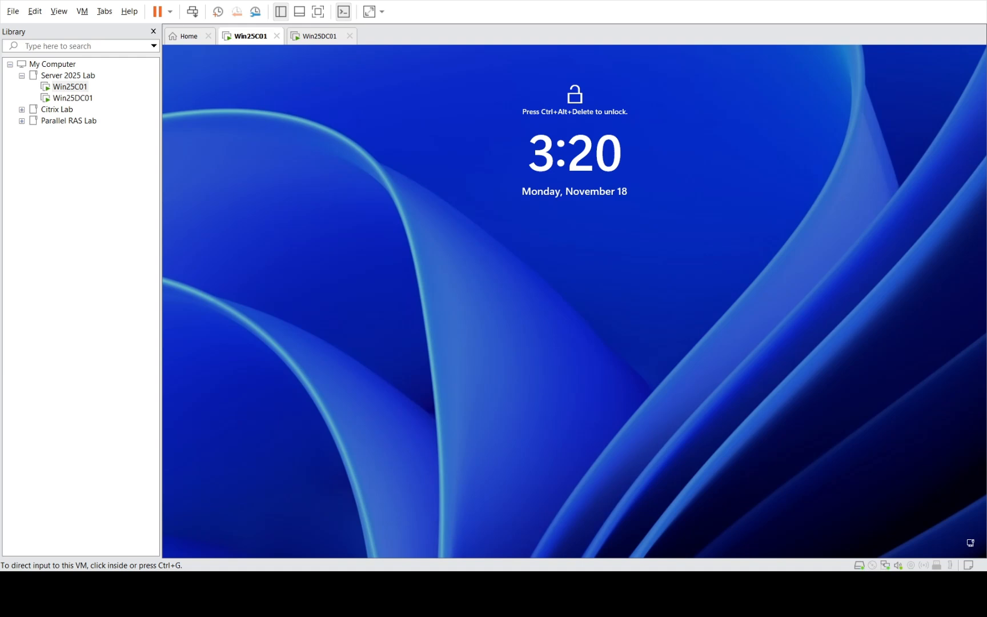
- Select the Win25C01 VM, dismiss its lock screen and sign in with the administrator password
{"action": "left_click", "coordinate": [79, 89]}
{"action": "left_click", "coordinate": [407, 194]}
{"action": "left_click", "coordinate": [84, 16]}
{"action": "left_click", "coordinate": [96, 74]}
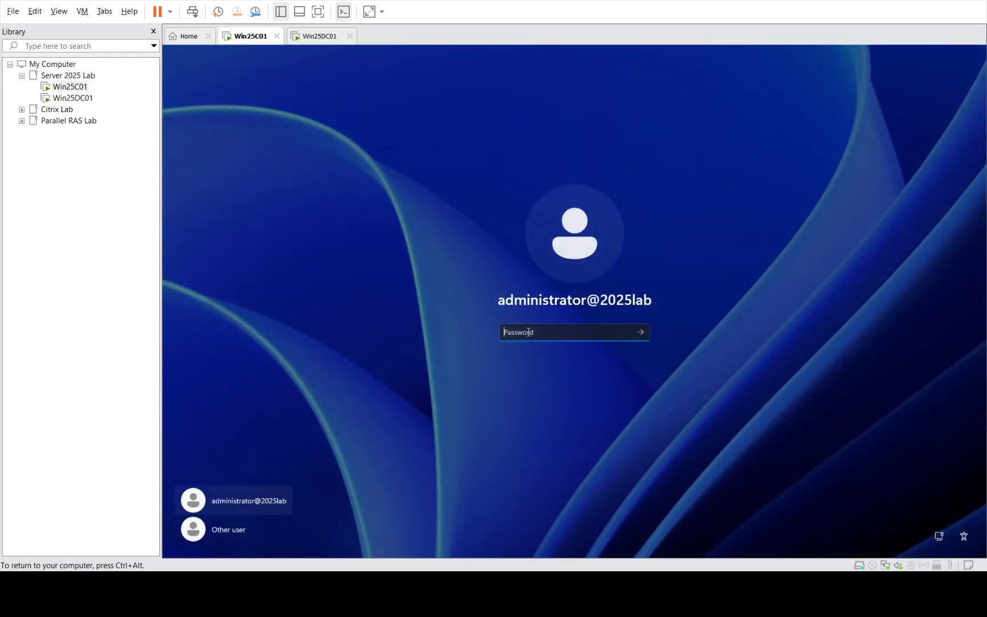
{"action": "type", "text": "**********"}
{"action": "key", "text": "Return"}
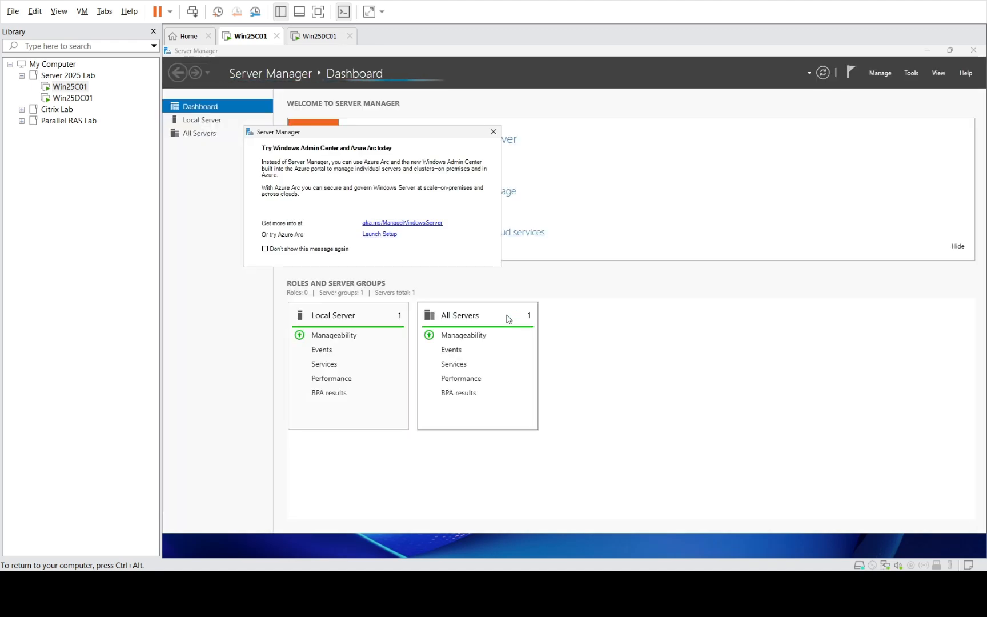
- Close the Azure Arc pop-up, then try Add Roles and Features twice, dismissing the inventory-collection message each time
{"action": "left_click", "coordinate": [494, 131]}
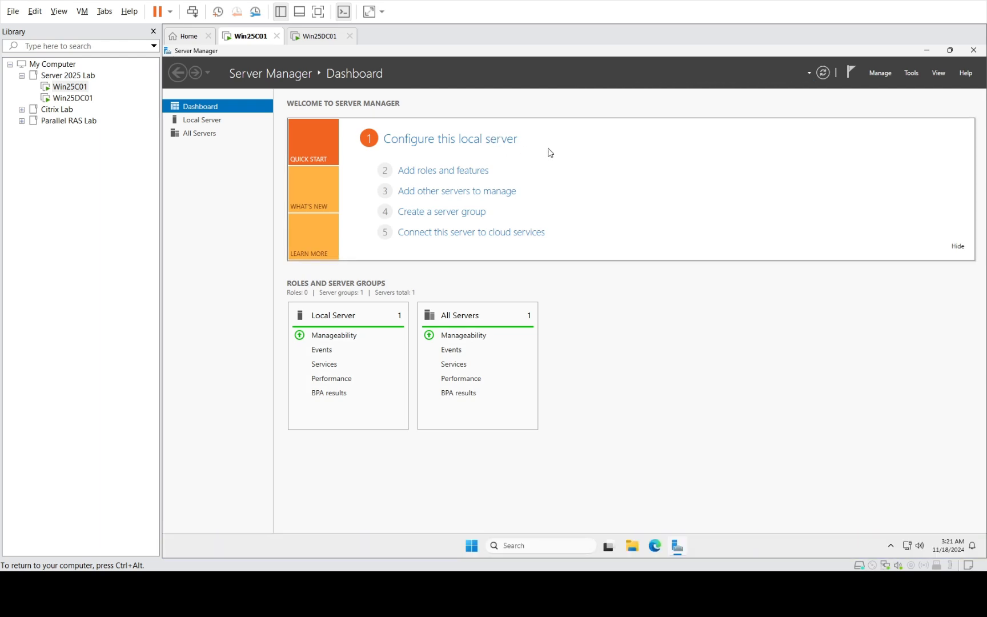
{"action": "left_click", "coordinate": [881, 73]}
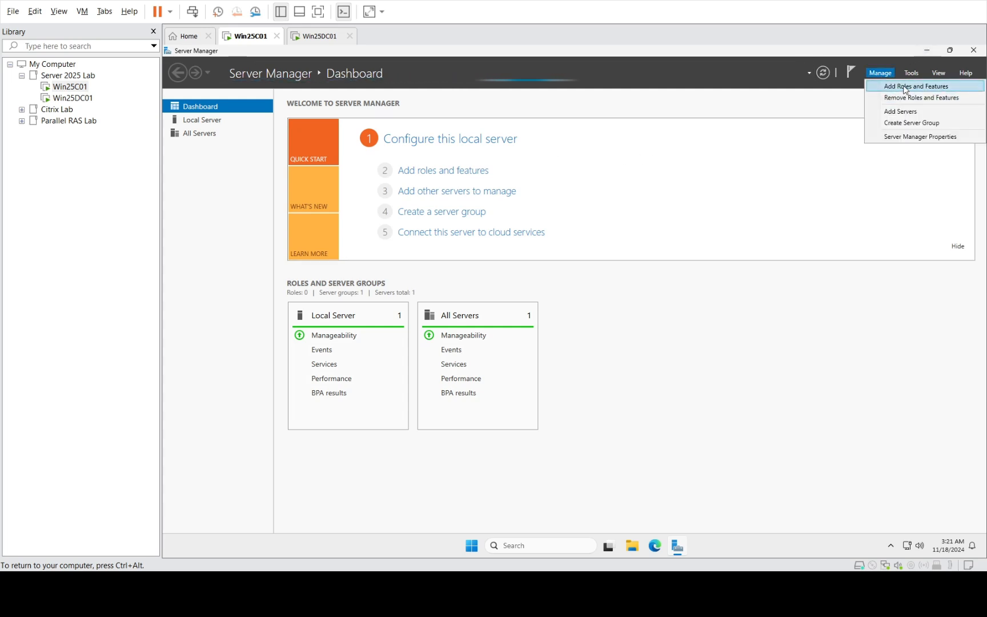
{"action": "left_click", "coordinate": [905, 86]}
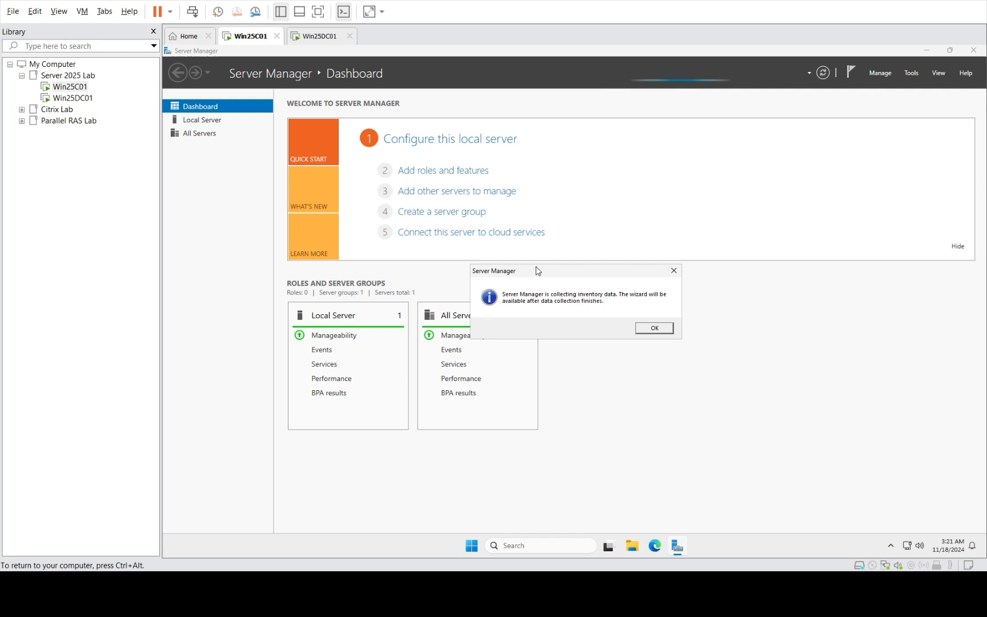
{"action": "left_click", "coordinate": [654, 330]}
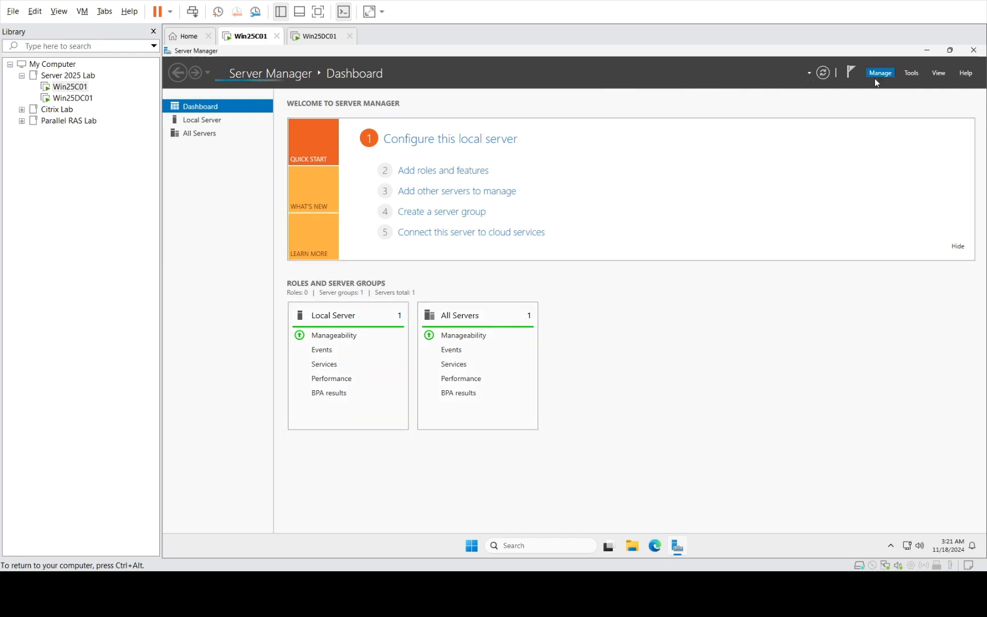
{"action": "left_click", "coordinate": [876, 75]}
{"action": "left_click", "coordinate": [904, 85]}
{"action": "left_click", "coordinate": [655, 327]}
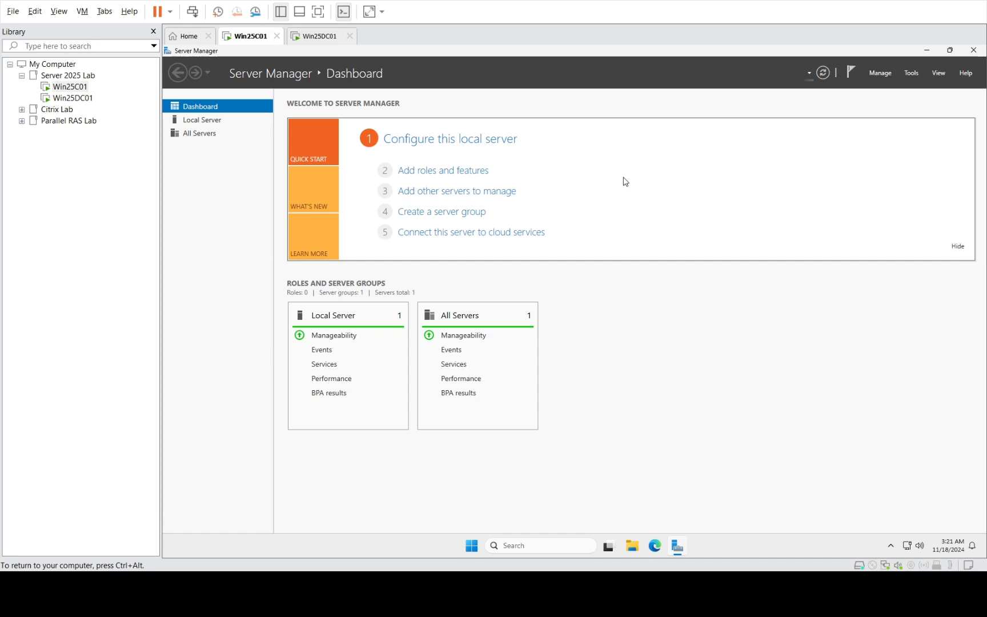
- Launch Add Roles and Features with role-based installation and Win25C01 as destination server
{"action": "left_click", "coordinate": [875, 74]}
{"action": "left_click", "coordinate": [877, 89]}
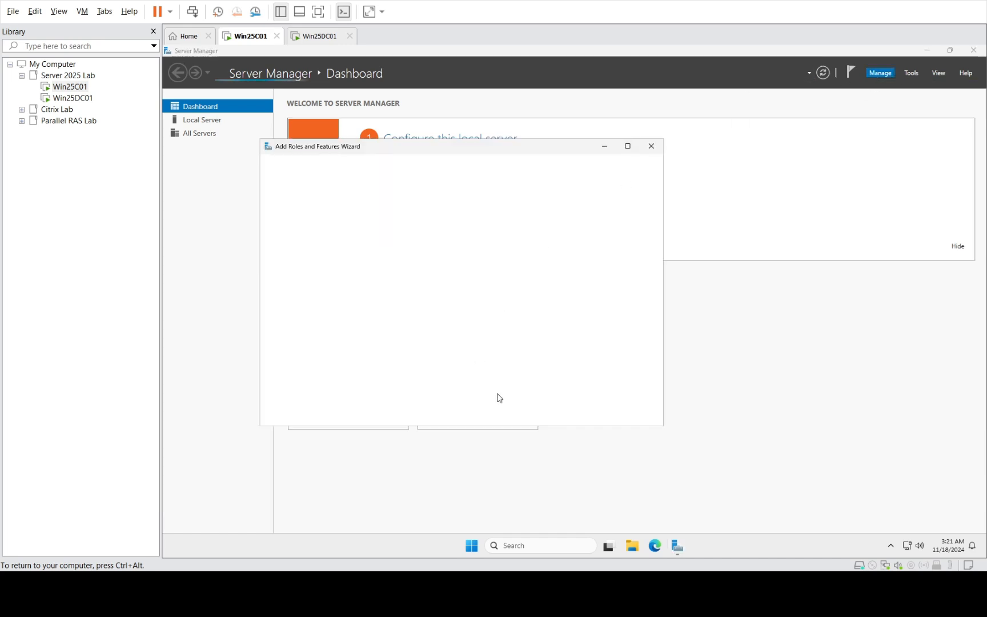
{"action": "left_click", "coordinate": [547, 421]}
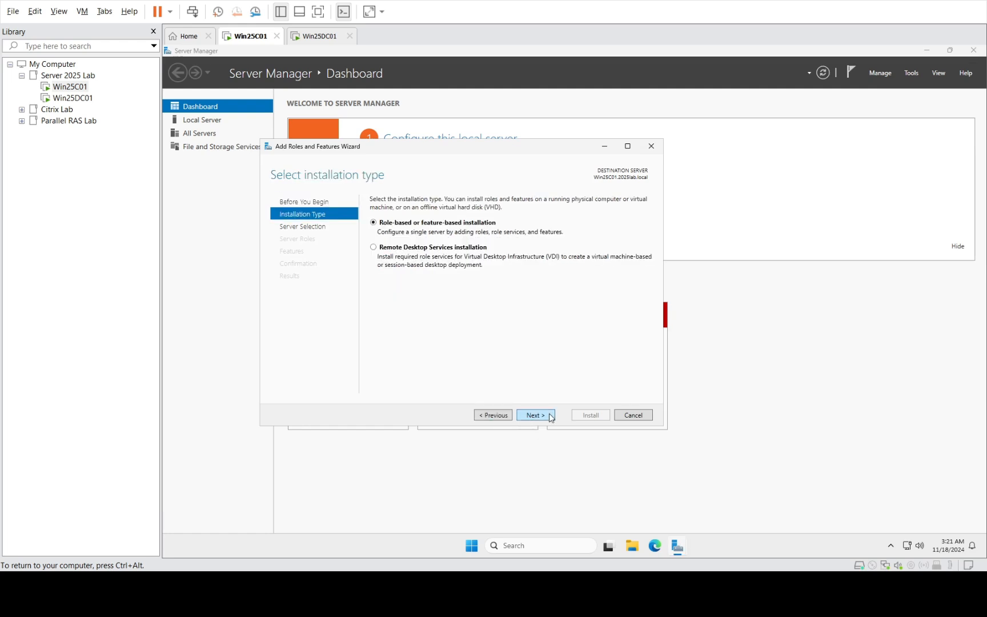
{"action": "left_click", "coordinate": [551, 418]}
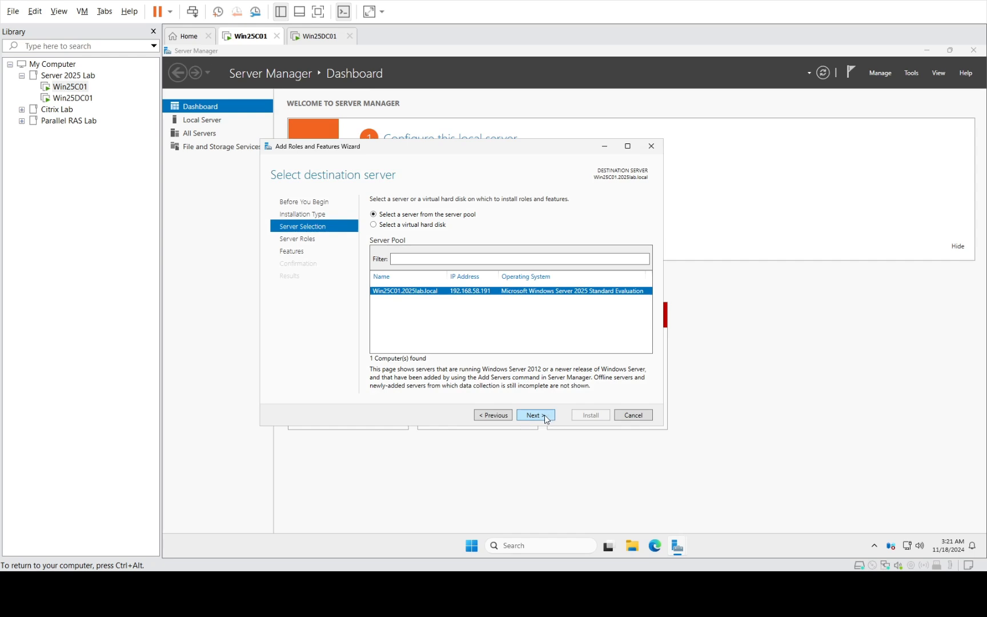
{"action": "left_click", "coordinate": [536, 419]}
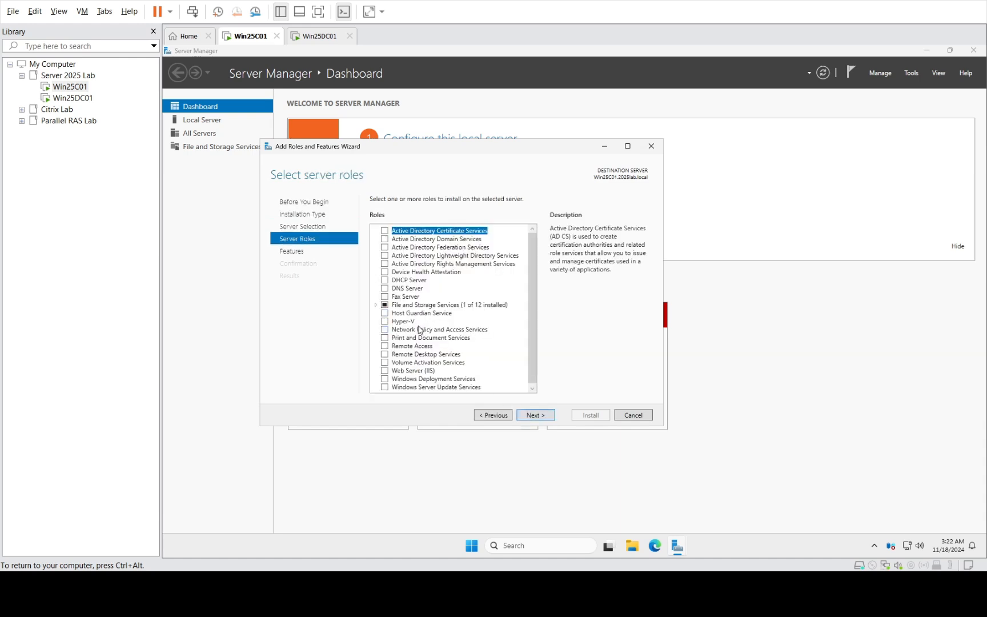
- Select Web Server (IIS) with its management tools and continue past Features
{"action": "left_click", "coordinate": [385, 370]}
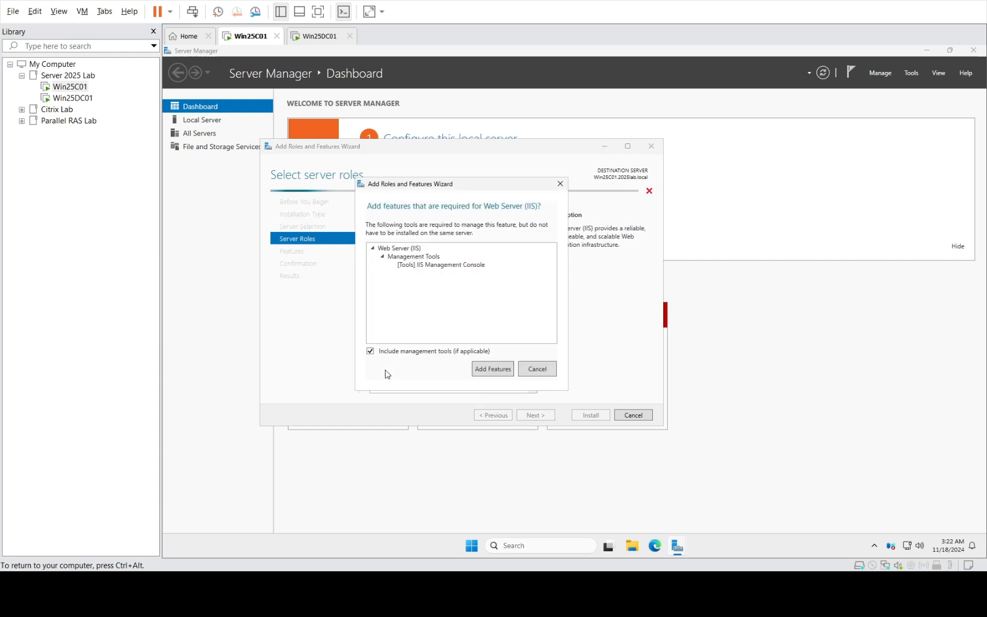
{"action": "left_click", "coordinate": [493, 369]}
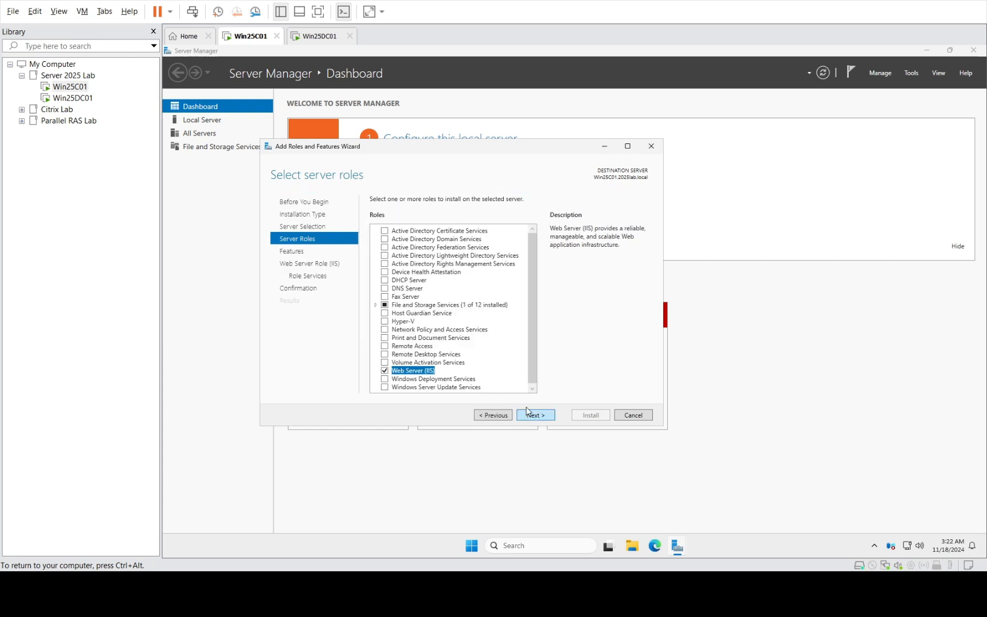
{"action": "left_click", "coordinate": [529, 416]}
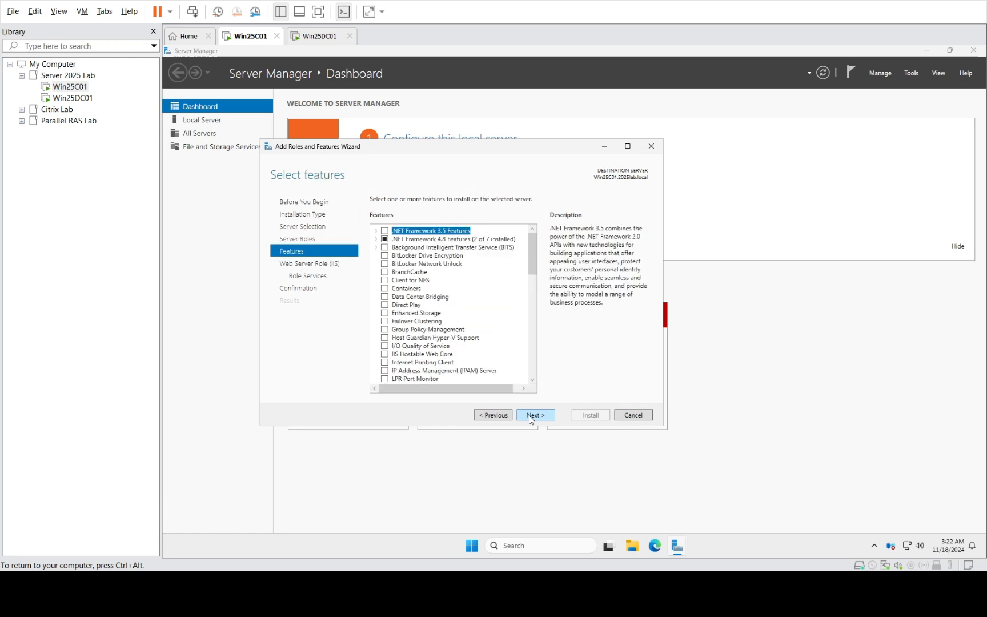
{"action": "left_click", "coordinate": [529, 416]}
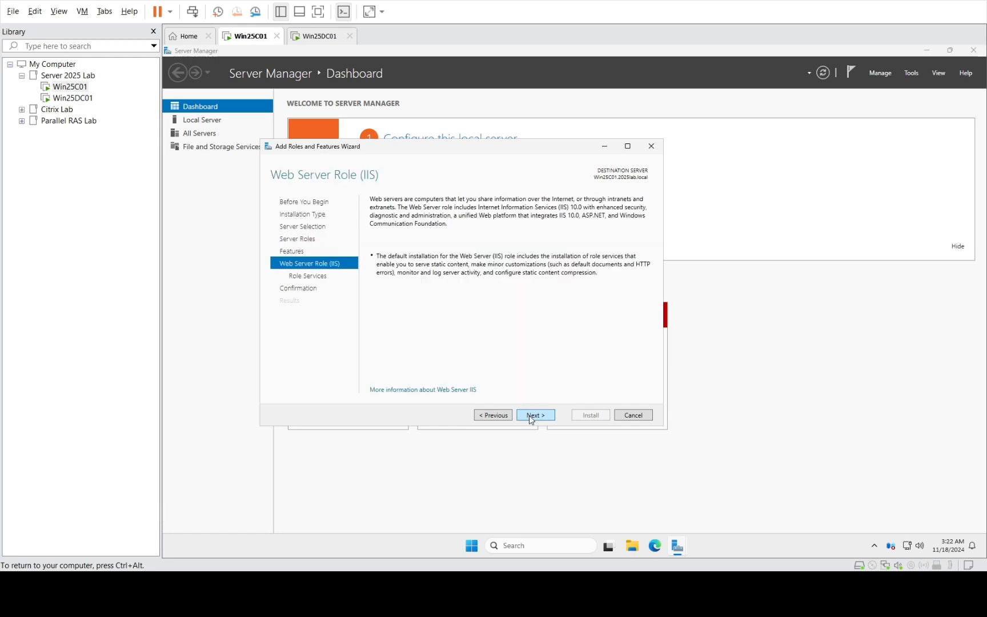
- Keep the default IIS role services and start the Web Server (IIS) installation
{"action": "left_click", "coordinate": [529, 416]}
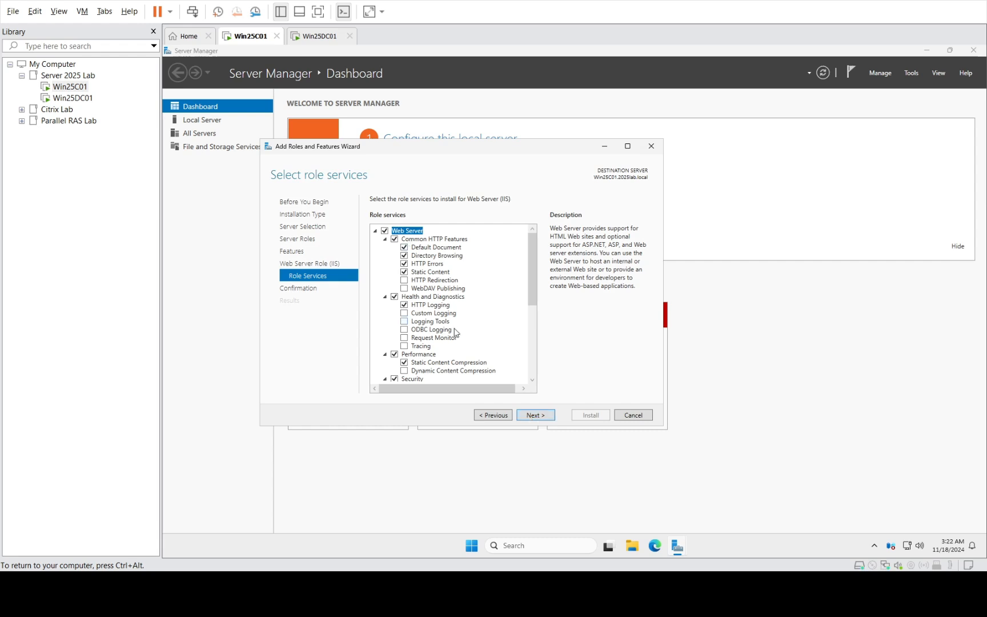
{"action": "scroll", "coordinate": [457, 333], "scroll_direction": "down", "scroll_amount": 1}
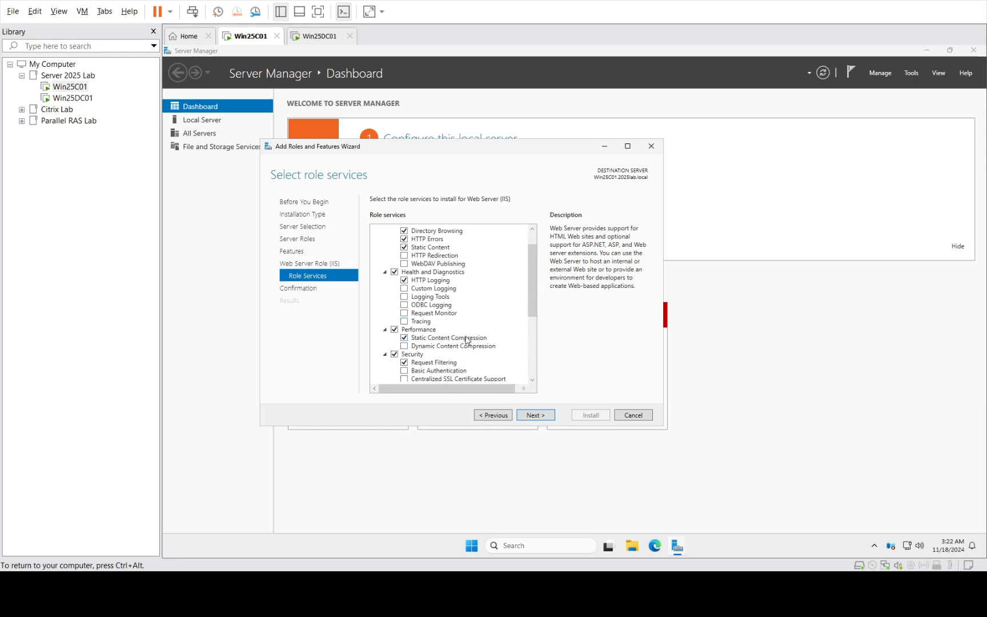
{"action": "left_click", "coordinate": [541, 417]}
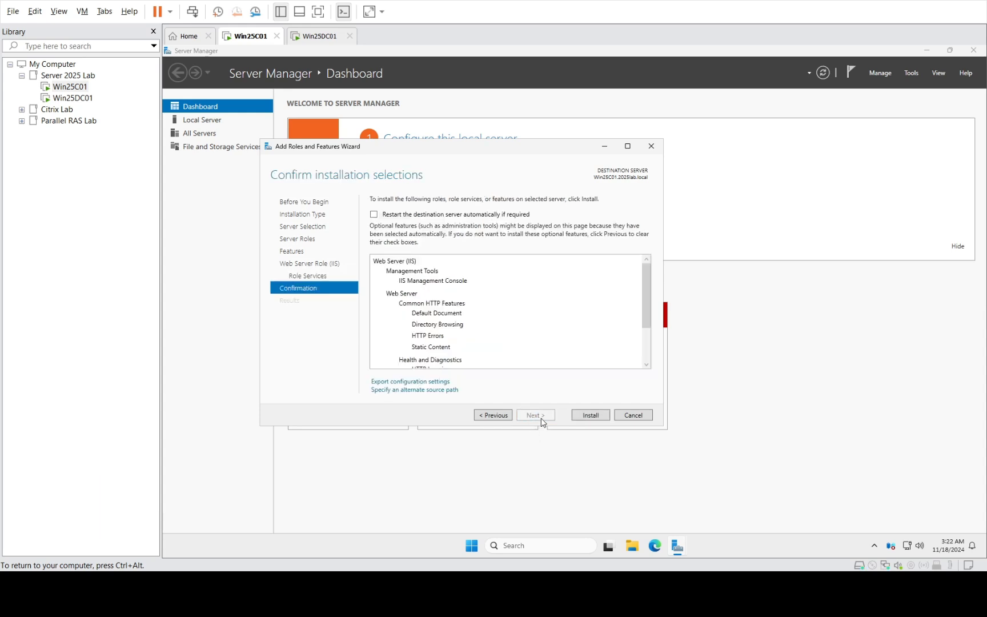
{"action": "left_click", "coordinate": [585, 419]}
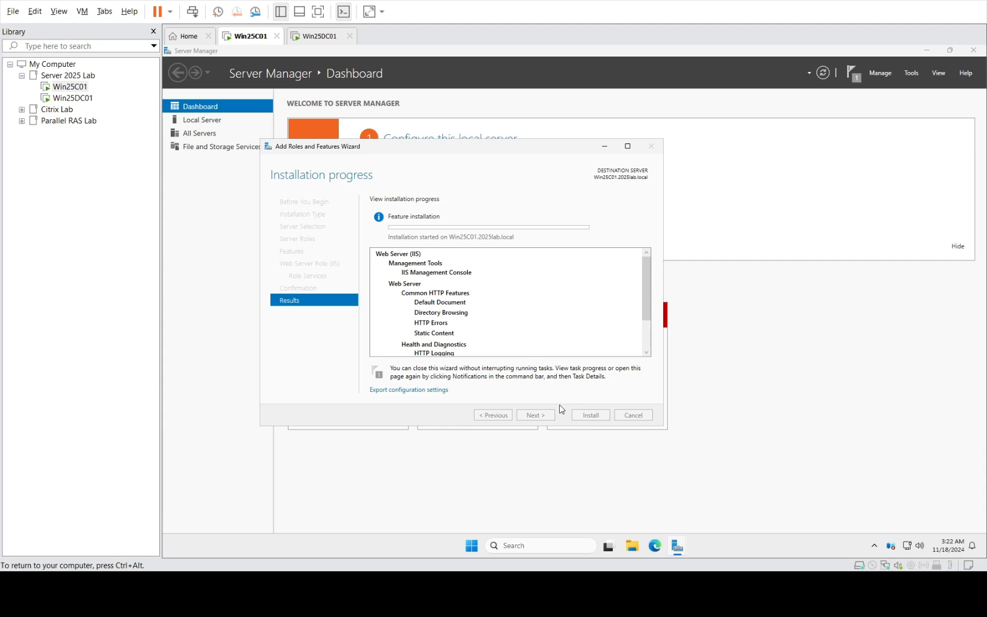
- Switch to Win25DC01 and sign in with the domain administrator password
{"action": "left_click", "coordinate": [73, 98]}
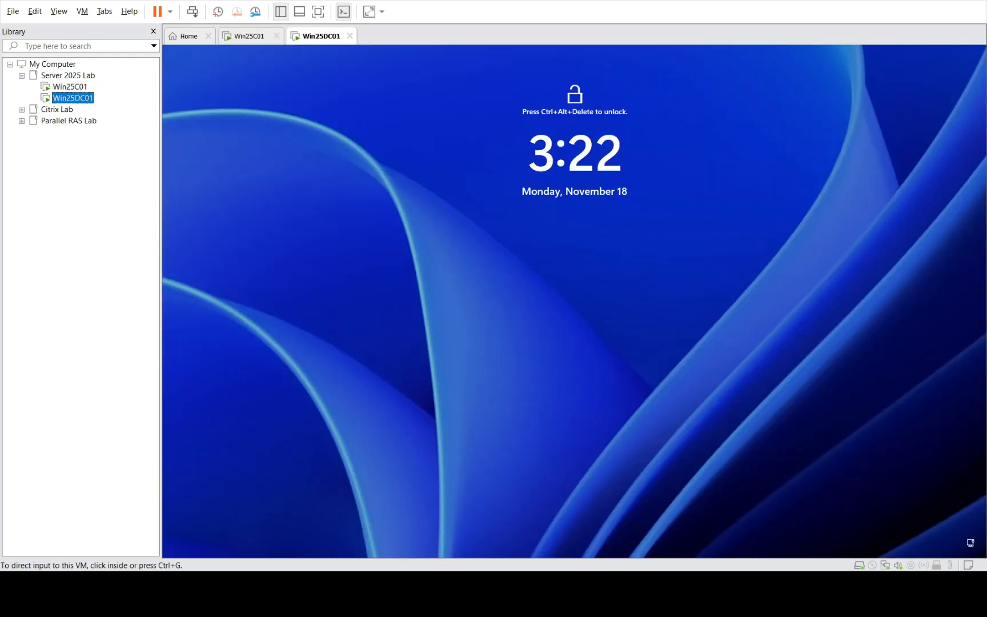
{"action": "left_click", "coordinate": [111, 71]}
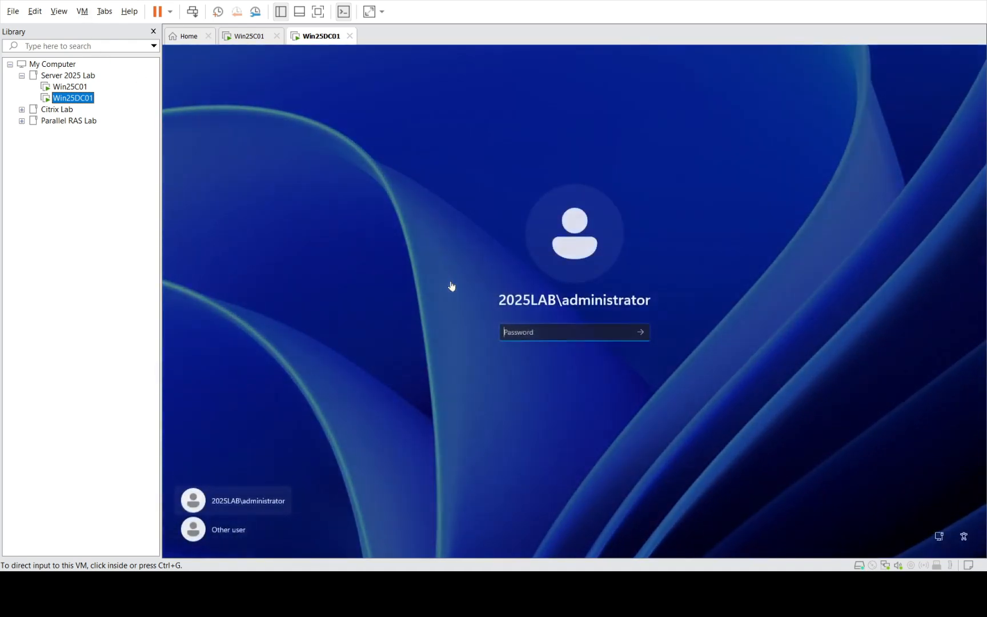
{"action": "left_click", "coordinate": [540, 334]}
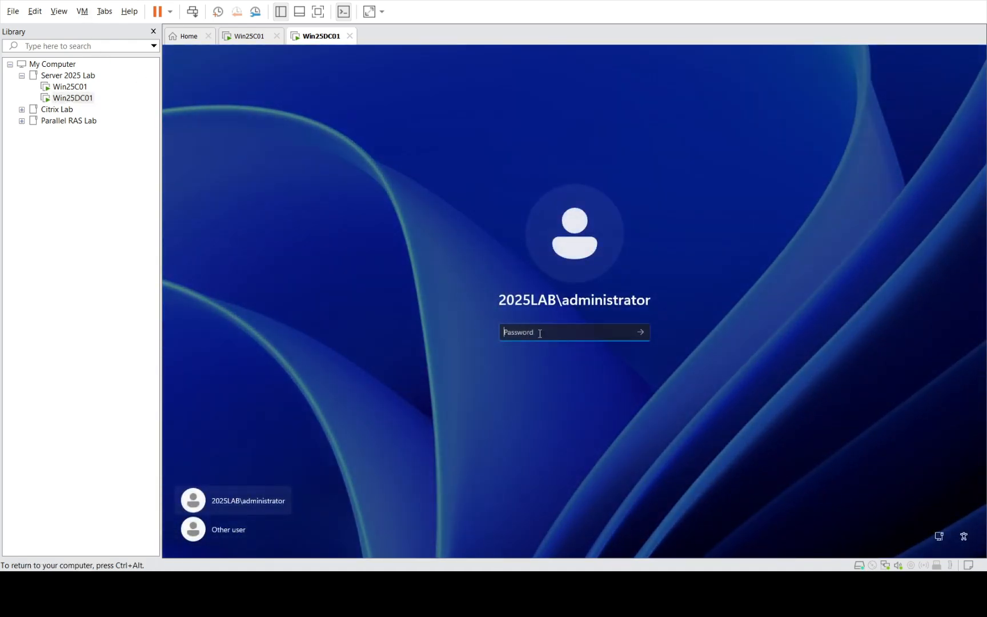
{"action": "type", "text": "*********"}
{"action": "key", "text": "Return"}
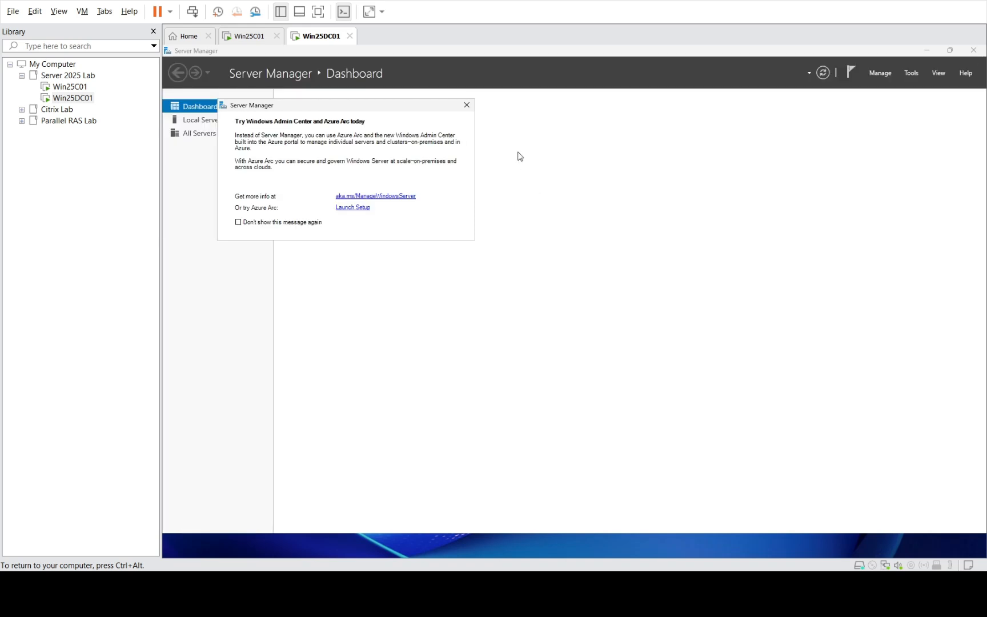
- Close the Azure Arc pop-up and Server Manager, then launch DNS Manager via a 'dns' Start search
{"action": "left_click", "coordinate": [468, 107]}
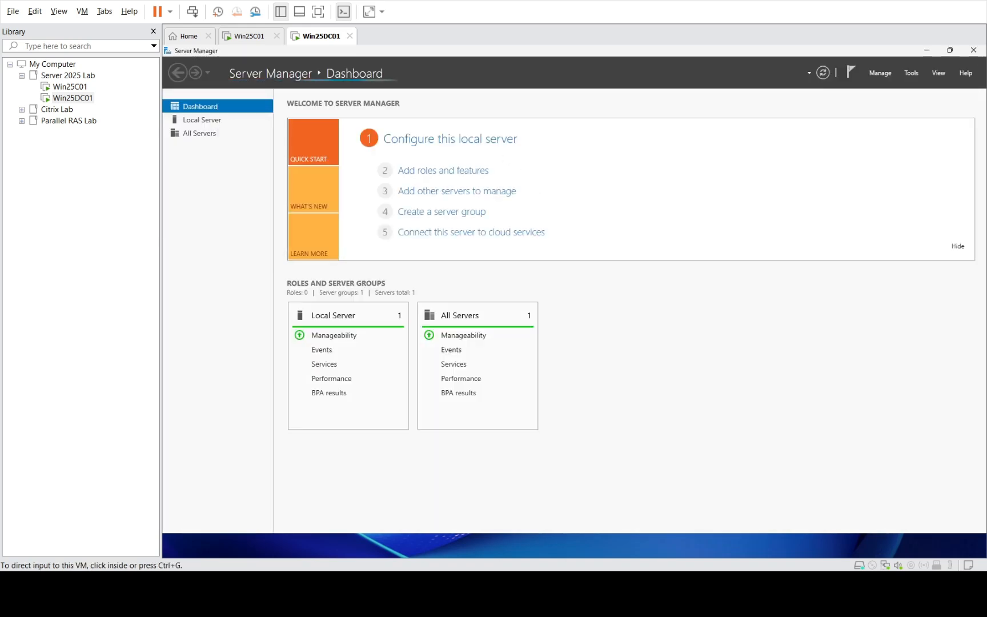
{"action": "left_click", "coordinate": [974, 51]}
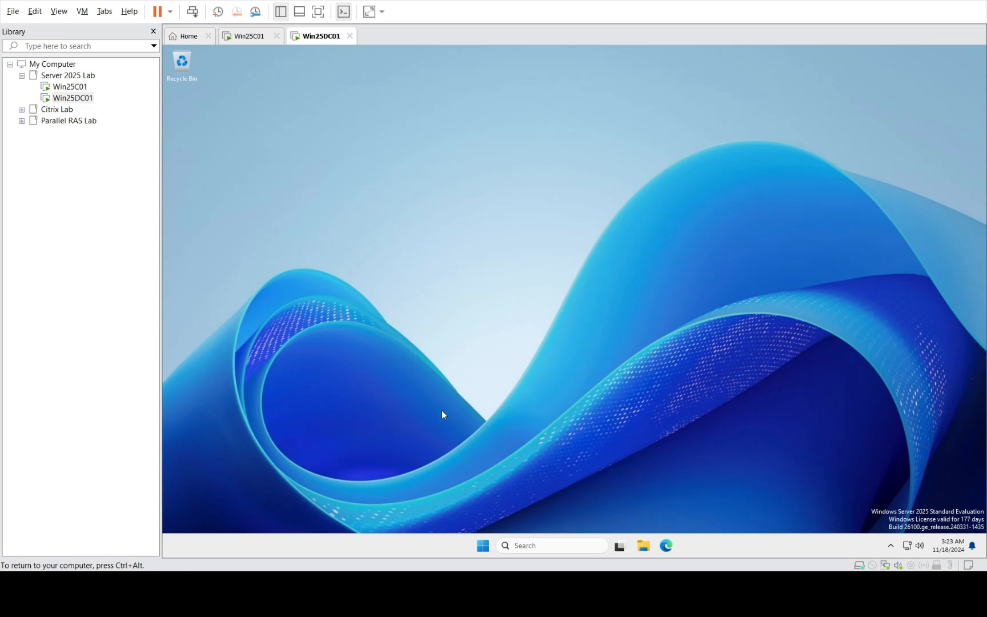
{"action": "left_click", "coordinate": [481, 550]}
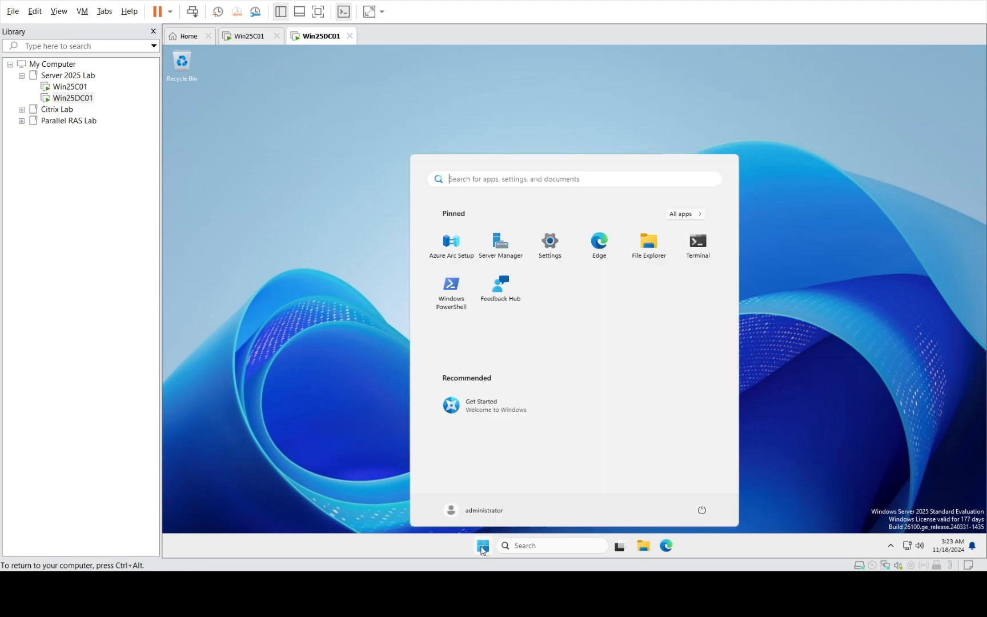
{"action": "type", "text": "dns"}
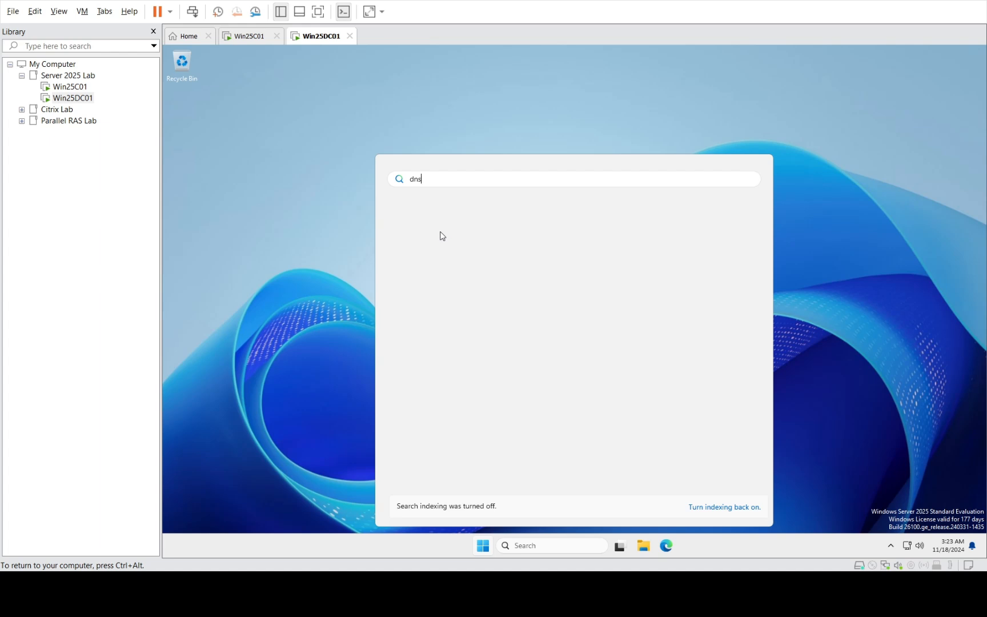
{"action": "left_click", "coordinate": [432, 261]}
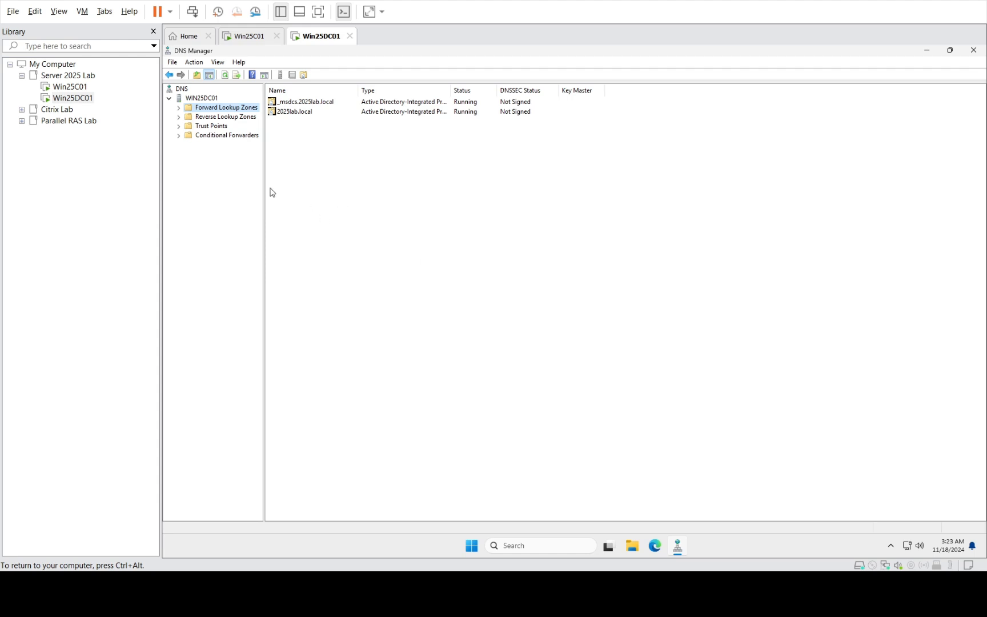
- Open the 2025lab.local forward lookup zone and start a New Host (A) record
{"action": "left_click", "coordinate": [179, 107]}
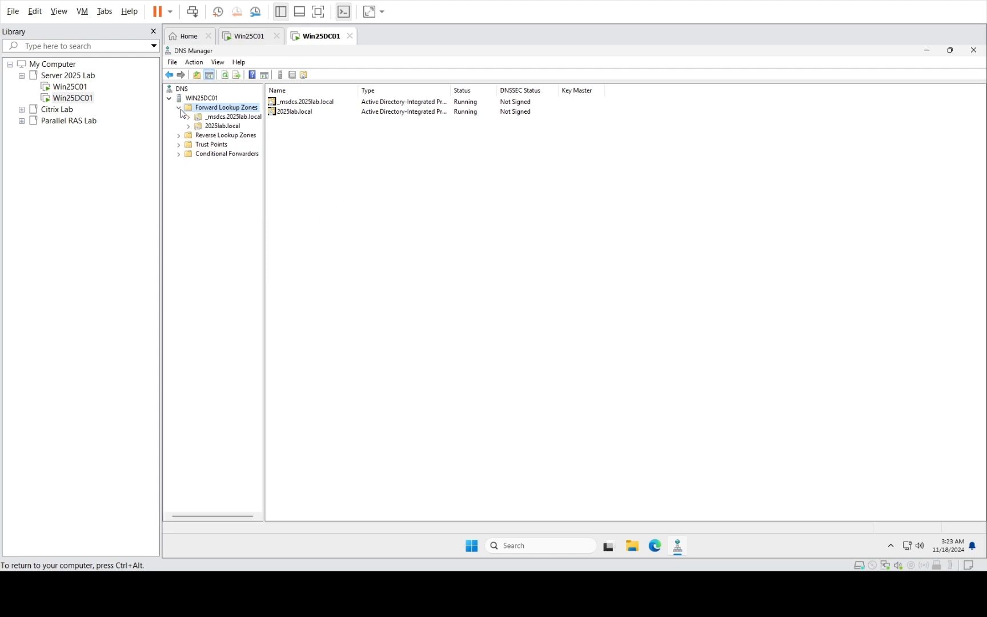
{"action": "left_click", "coordinate": [207, 126]}
{"action": "right_click", "coordinate": [328, 251]}
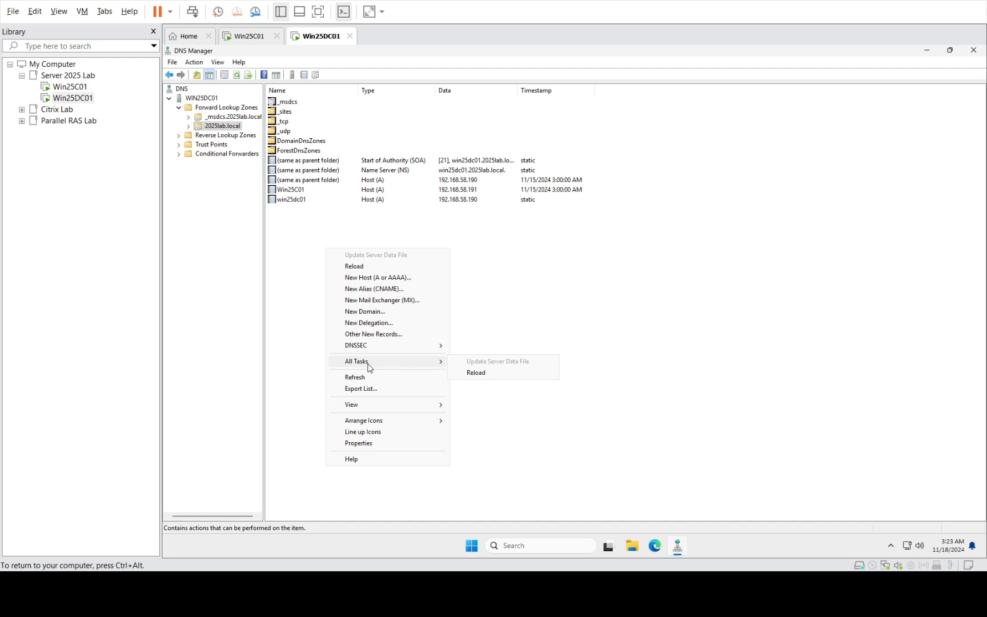
{"action": "left_click", "coordinate": [377, 278]}
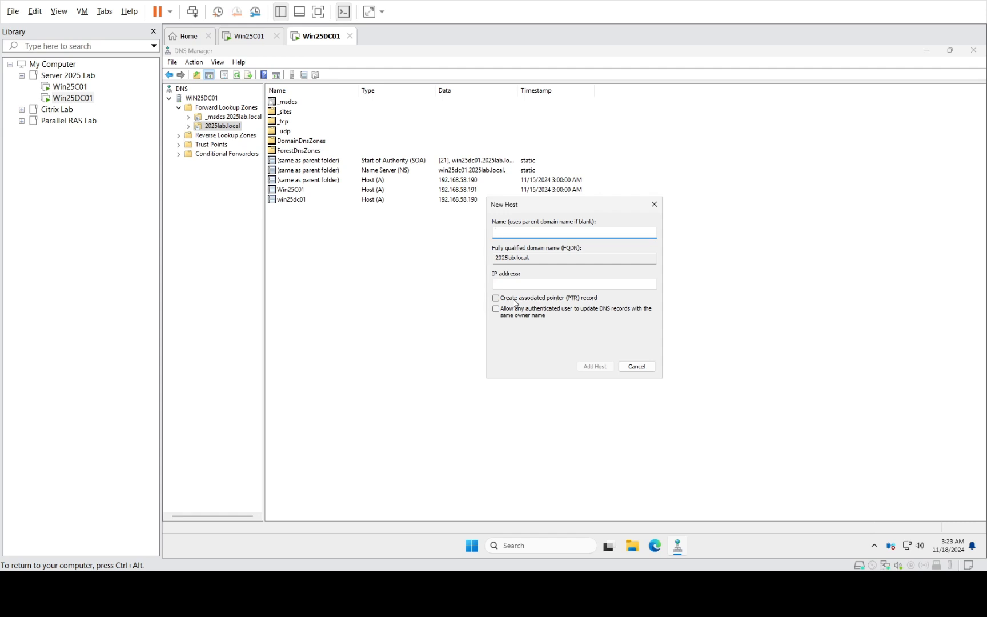
- Add host 'myweb' at 192.168.58.191 with a PTR record, then verify it in the zone
{"action": "type", "text": "myweb"}
{"action": "left_click", "coordinate": [510, 284]}
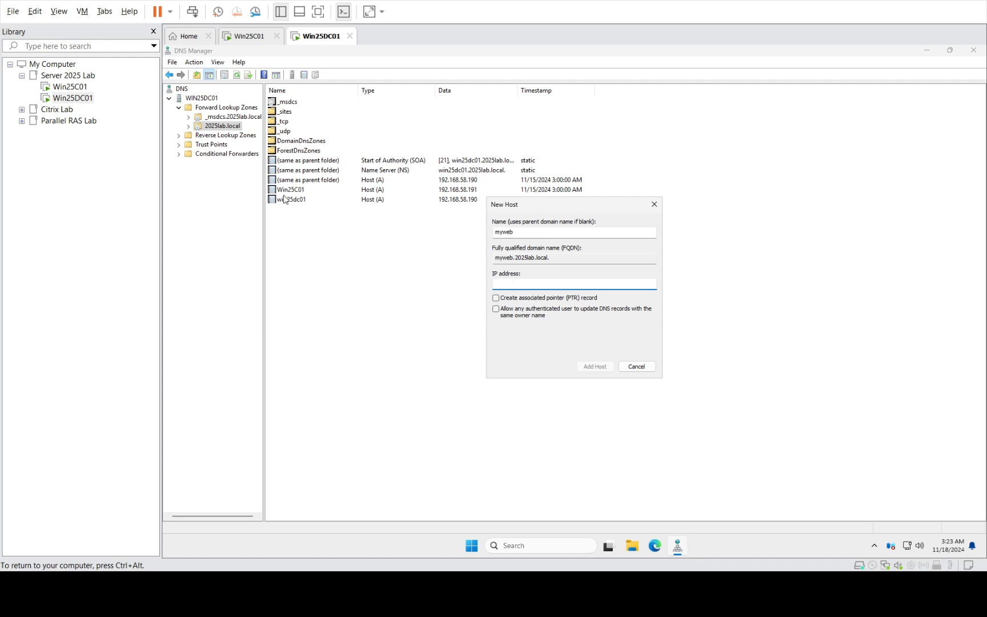
{"action": "left_click_drag", "start_coordinate": [552, 210], "coordinate": [551, 230]}
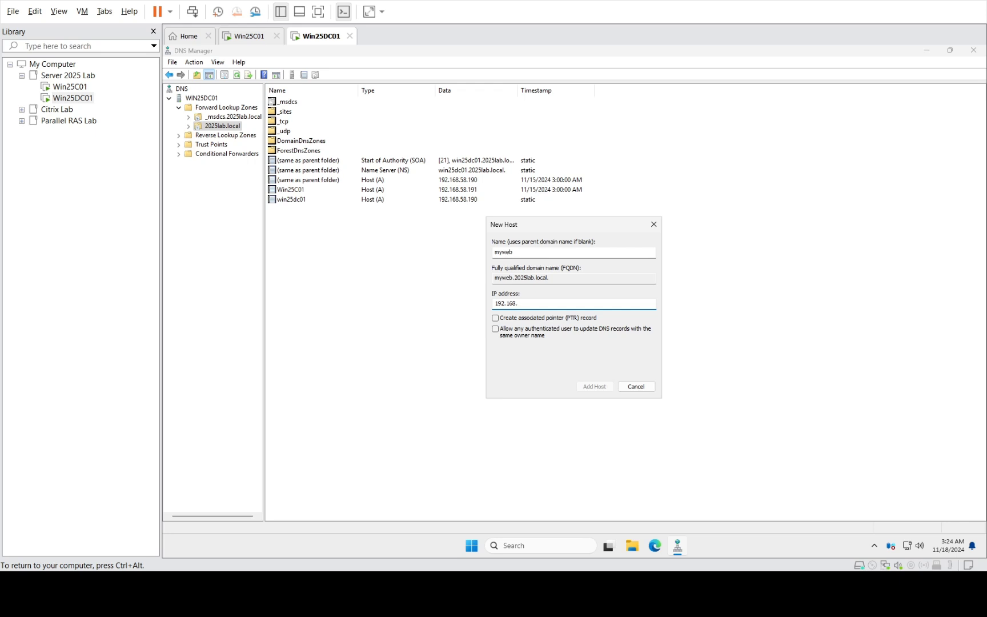
{"action": "type", "text": "191"}
{"action": "left_click", "coordinate": [590, 389]}
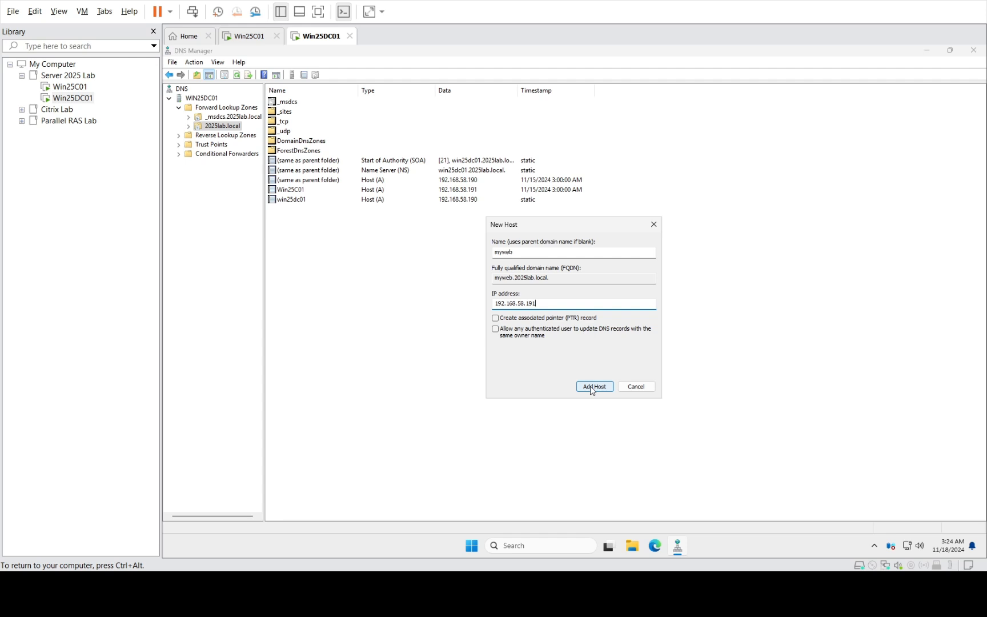
{"action": "left_click", "coordinate": [546, 320]}
{"action": "left_click", "coordinate": [593, 387]}
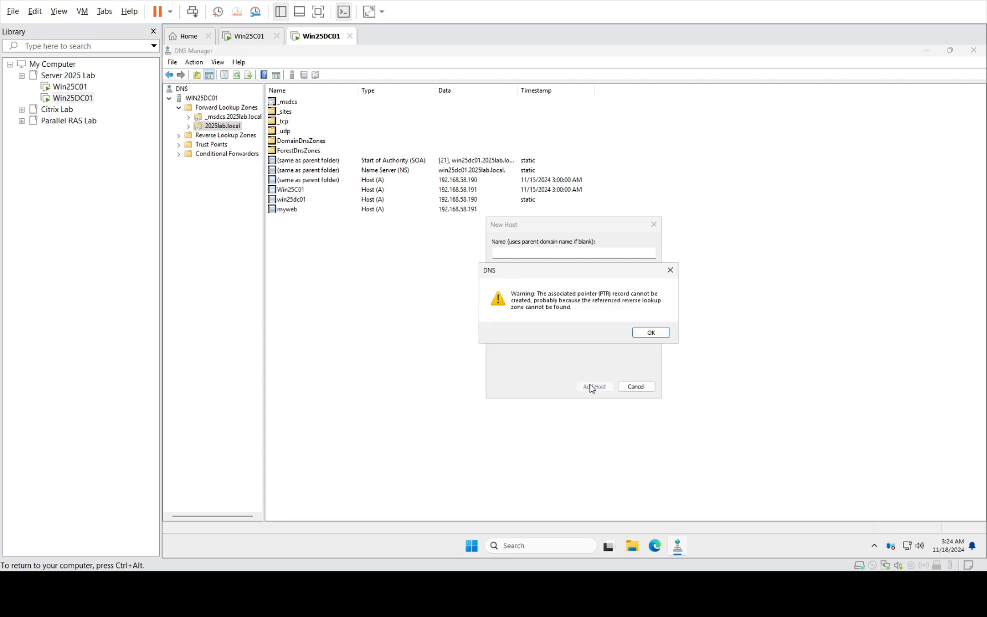
{"action": "left_click", "coordinate": [646, 333]}
{"action": "left_click", "coordinate": [636, 388]}
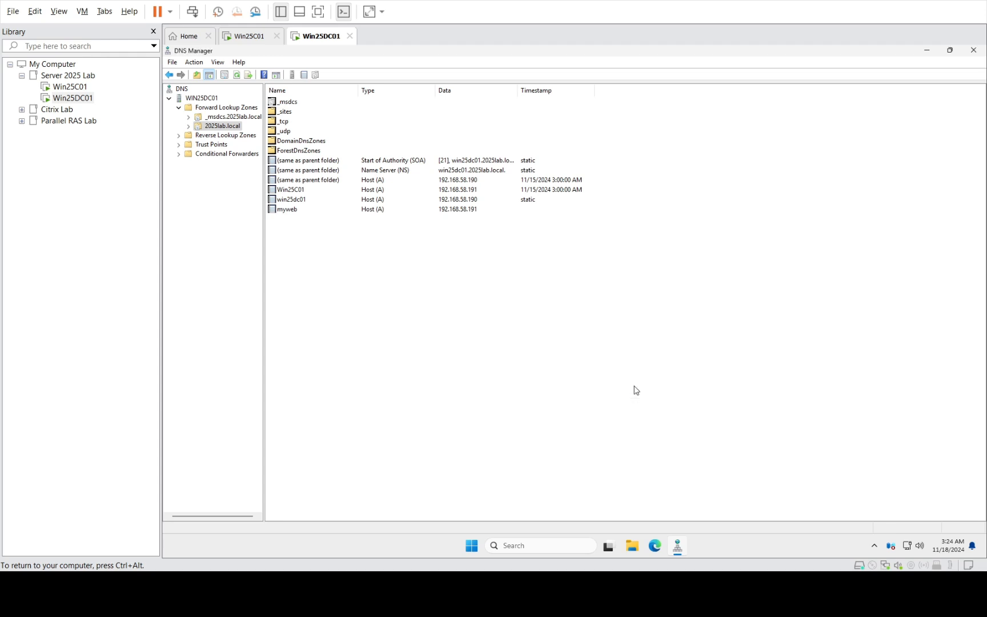
{"action": "left_click", "coordinate": [287, 210]}
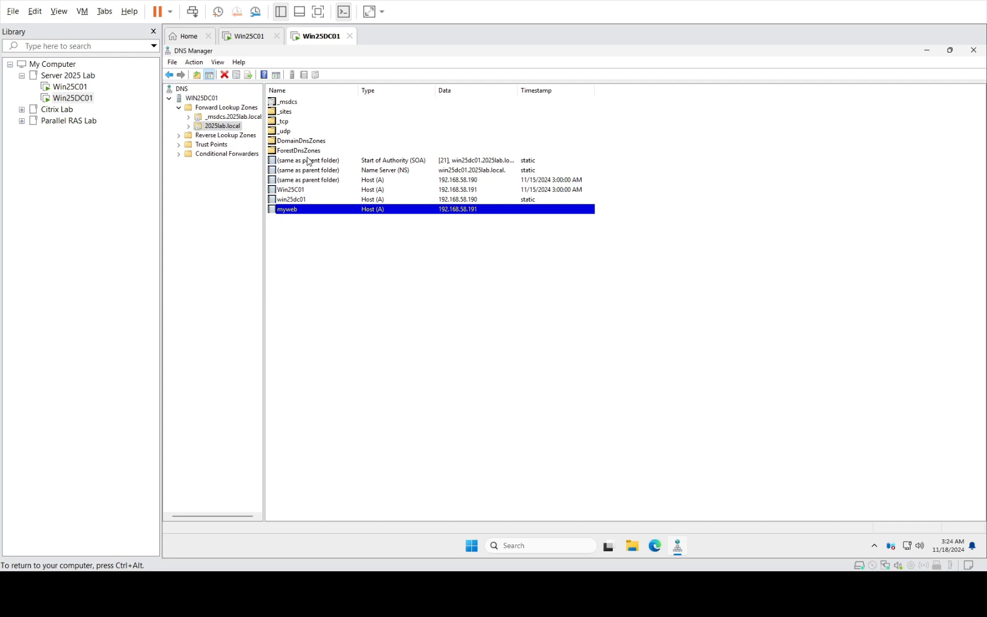
{"action": "left_click", "coordinate": [70, 87]}
- Close the Add Roles and Features wizard and Server Manager on Win25C01
{"action": "left_click", "coordinate": [589, 415]}
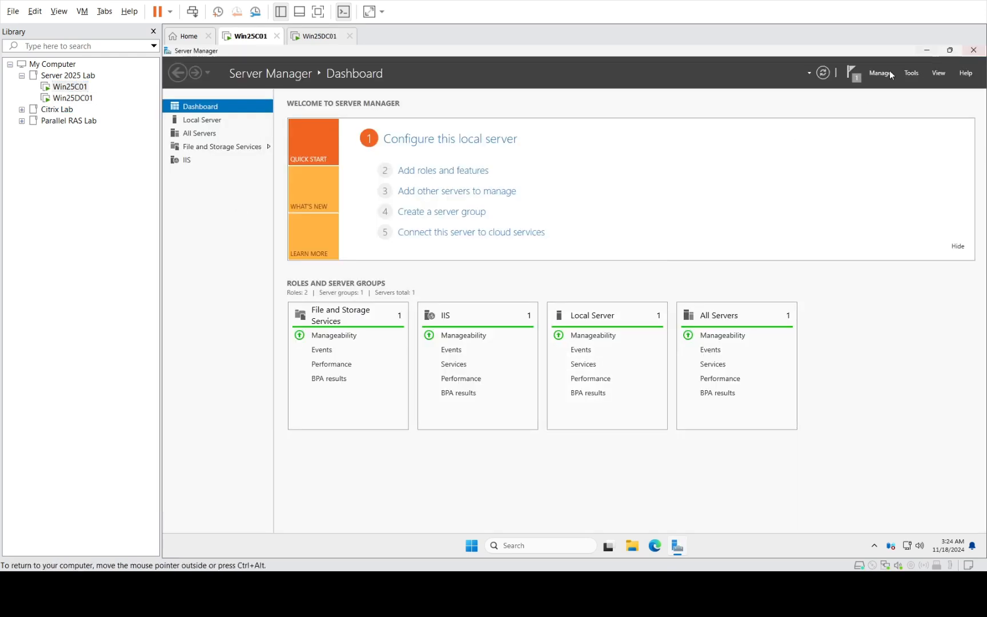
{"action": "left_click", "coordinate": [975, 51]}
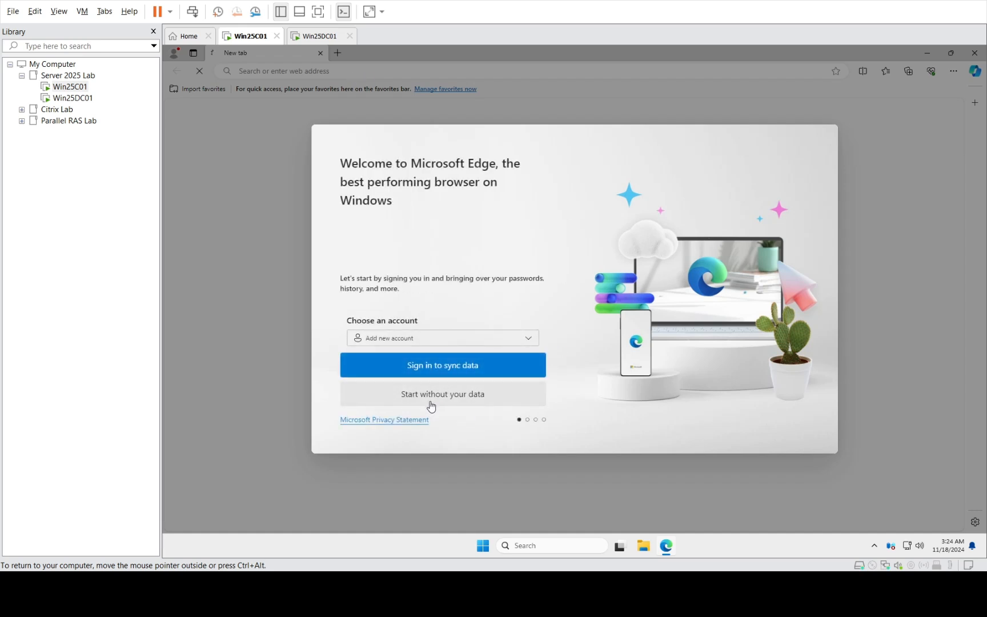
- Advance through the Edge welcome pages and close the extra loading tab
{"action": "left_click", "coordinate": [432, 406]}
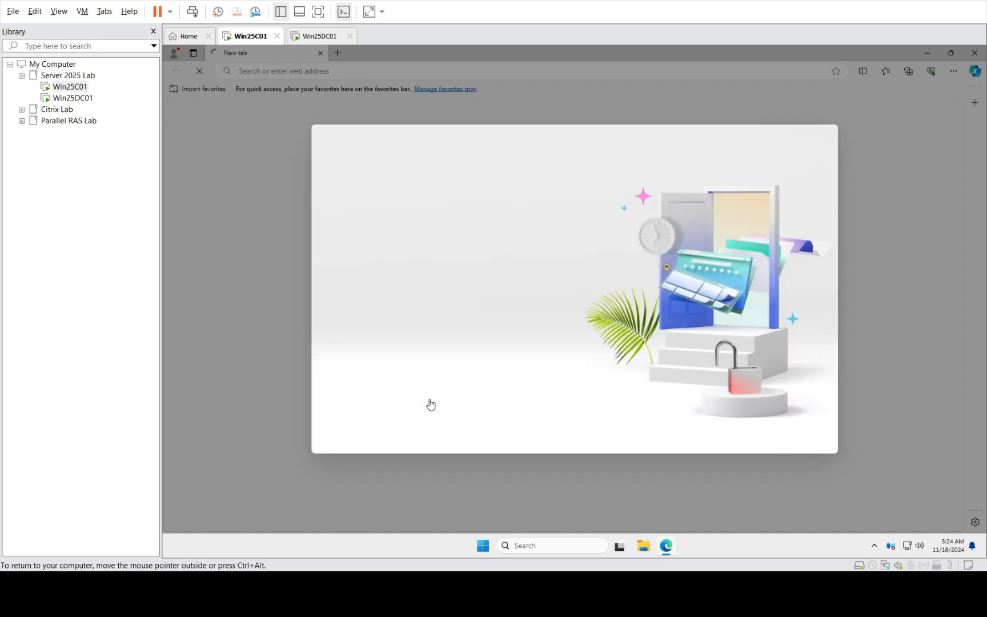
{"action": "left_click", "coordinate": [417, 399]}
{"action": "left_click", "coordinate": [417, 399]}
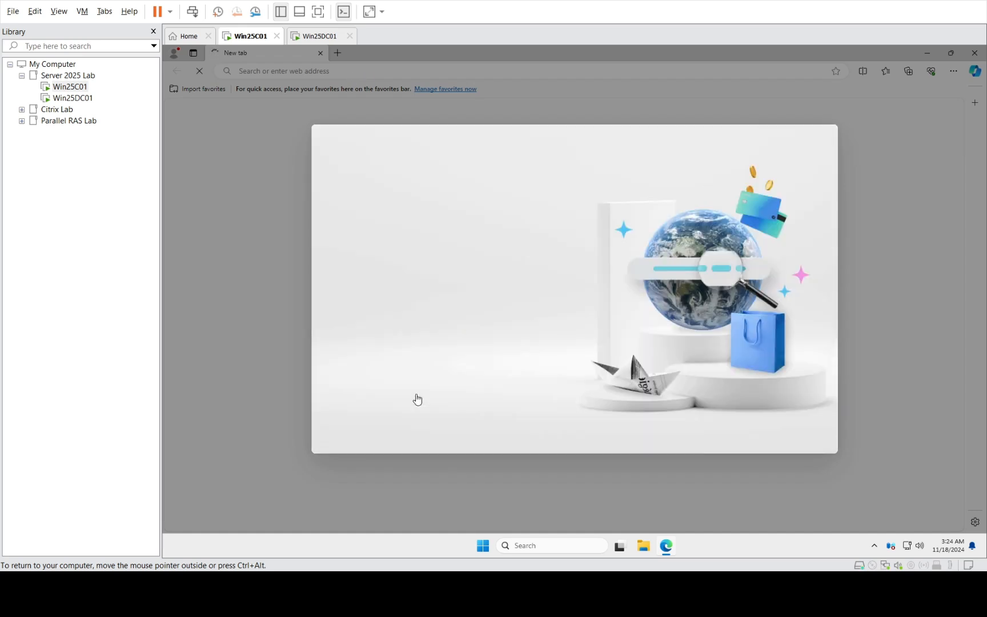
{"action": "left_click", "coordinate": [406, 398]}
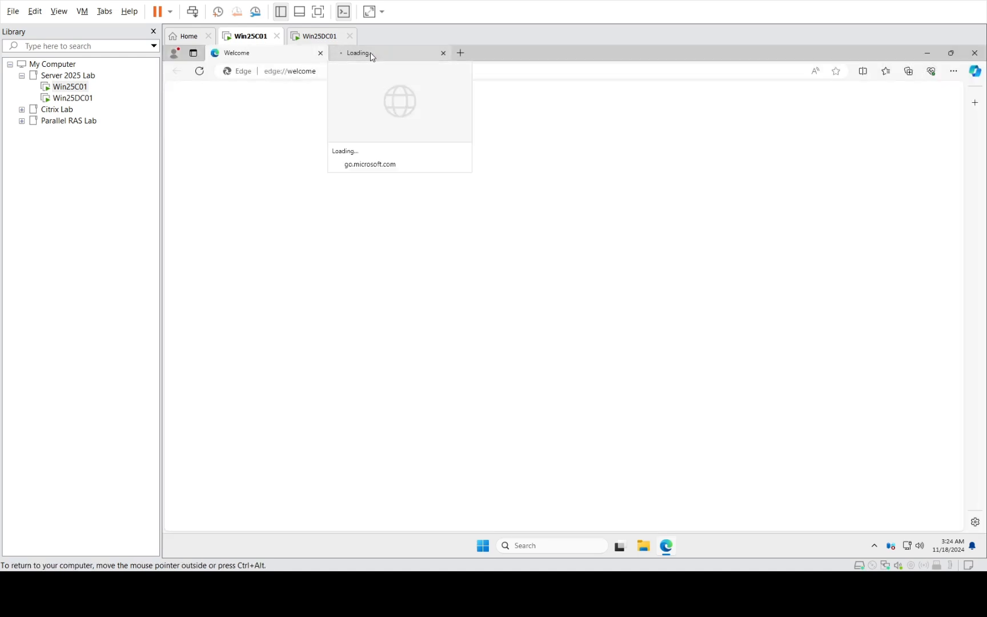
{"action": "left_click", "coordinate": [373, 55]}
{"action": "left_click", "coordinate": [442, 55]}
- Browse to localhost, finish Edge setup, reject all cookies, and submit localhost again
{"action": "left_click", "coordinate": [351, 75]}
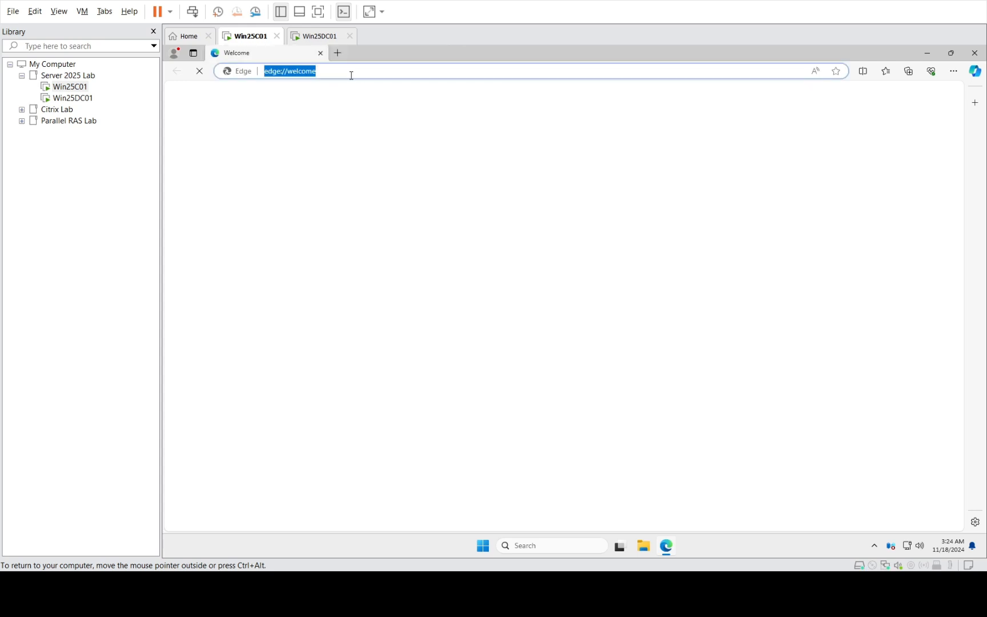
{"action": "type", "text": "localhost"}
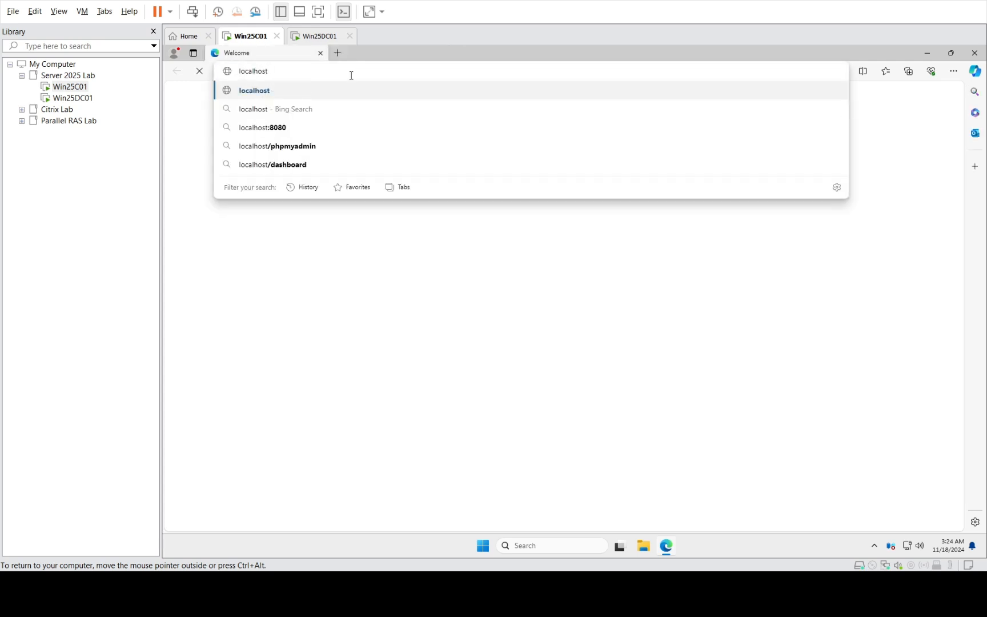
{"action": "key", "text": "Return"}
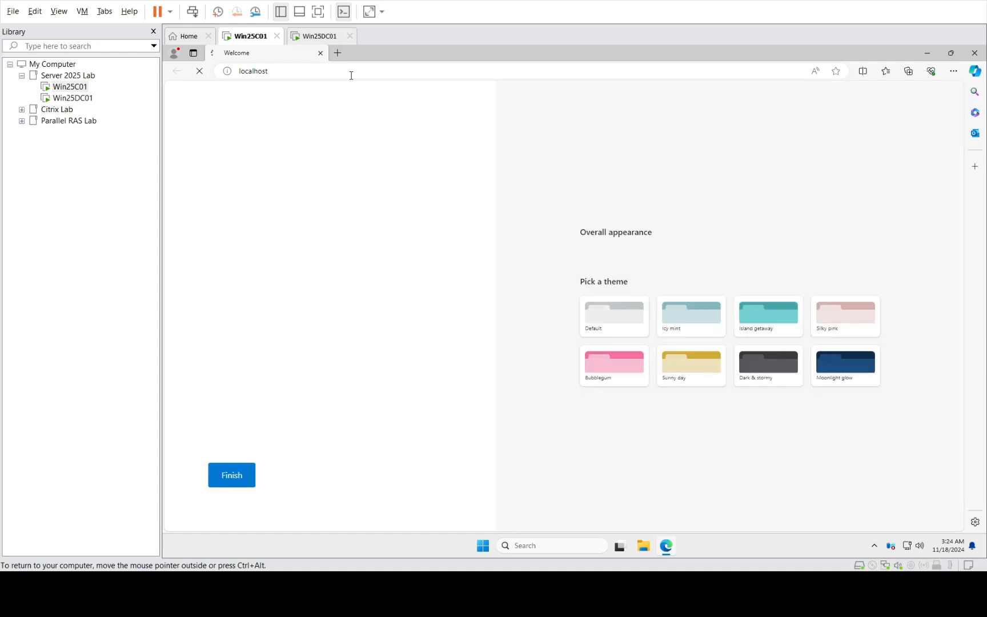
{"action": "left_click", "coordinate": [238, 476]}
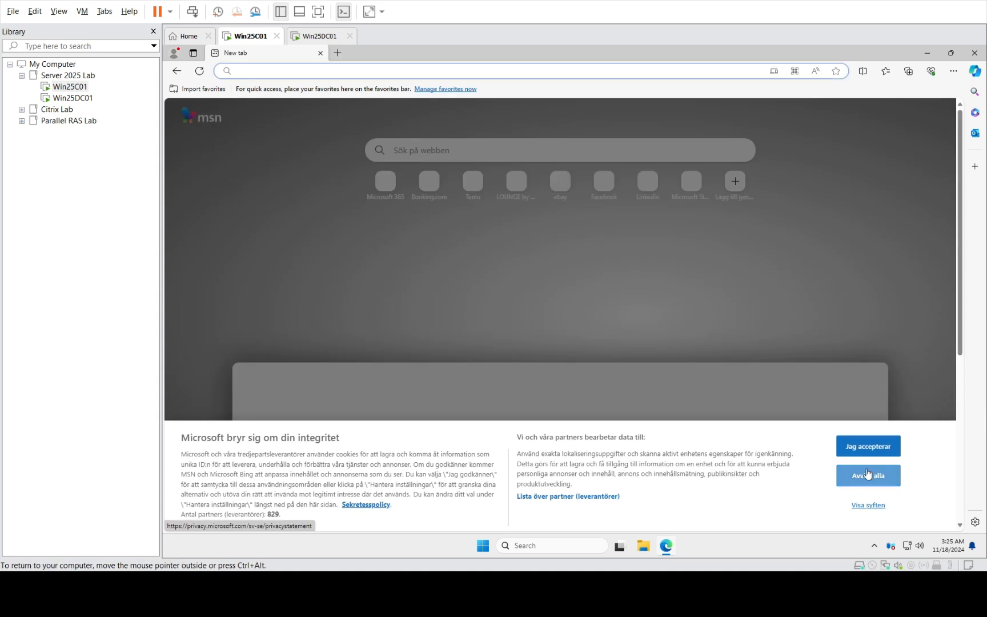
{"action": "left_click", "coordinate": [868, 474]}
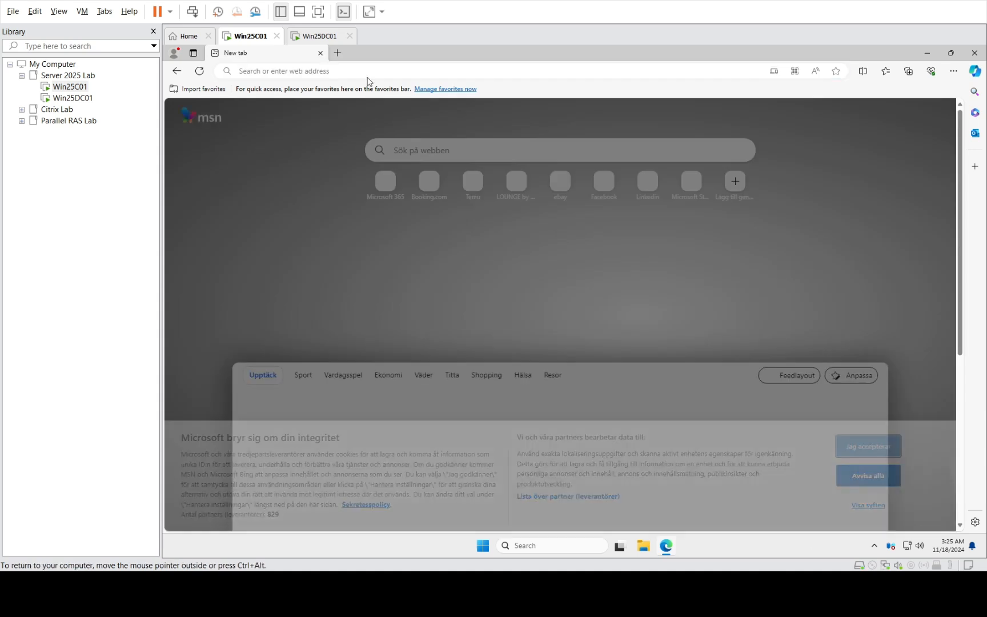
{"action": "type", "text": "local"}
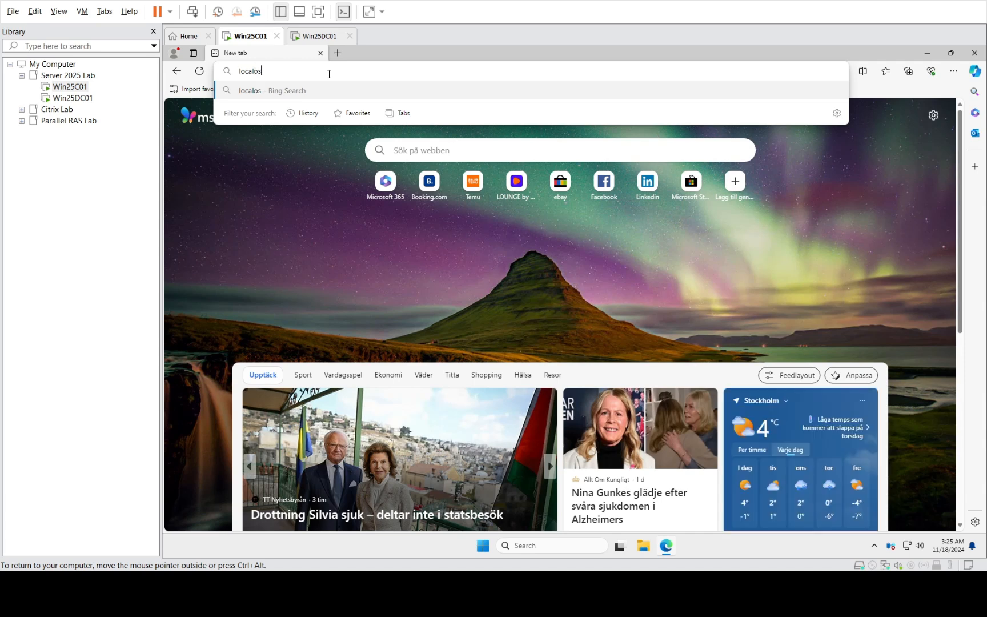
{"action": "type", "text": "host"}
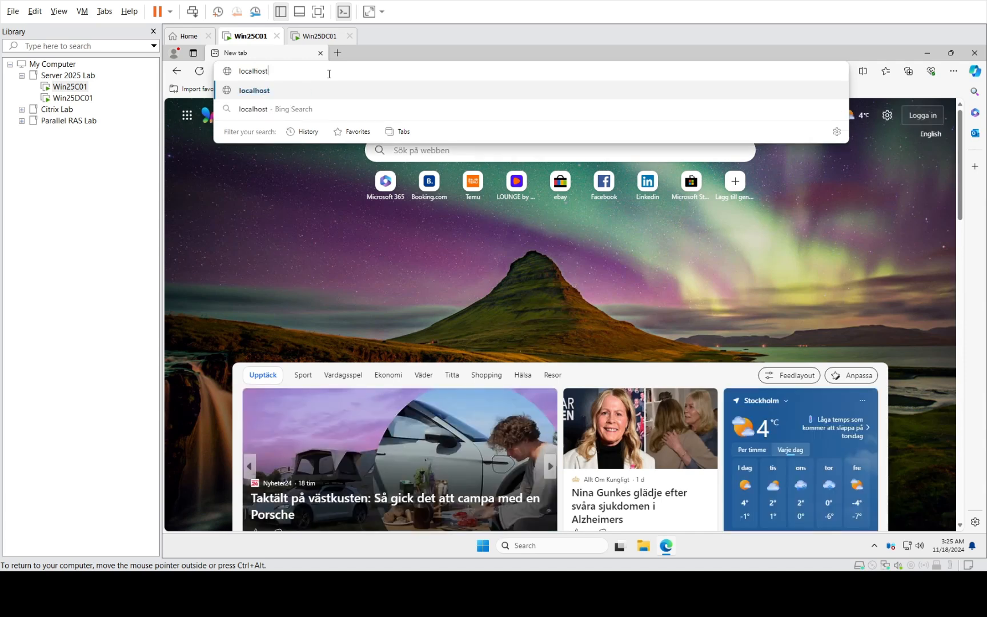
{"action": "key", "text": "Return"}
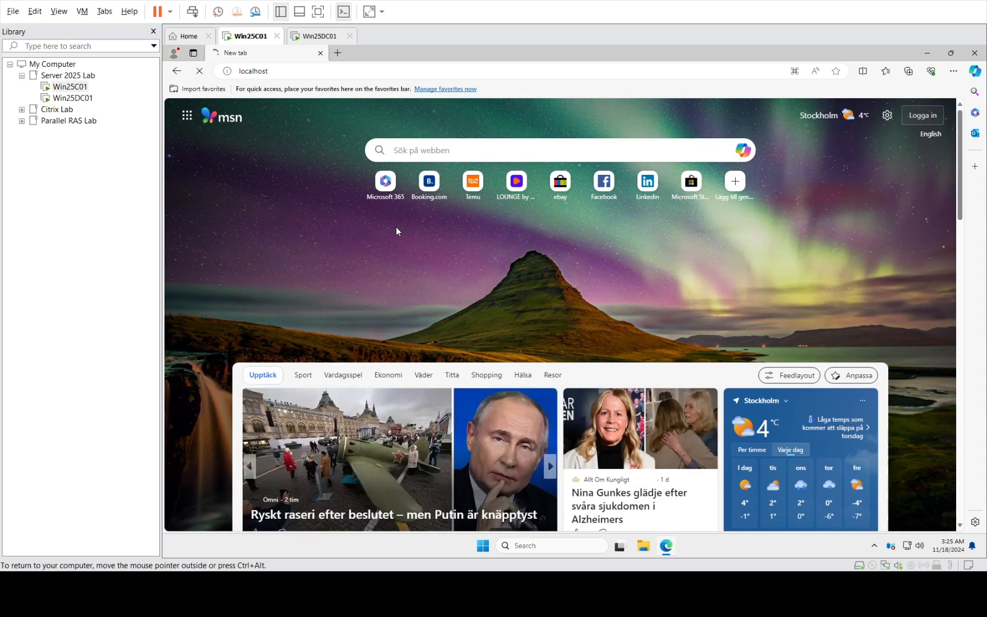
- Search the Start menu for 'iis' and launch Internet Information Services (IIS) Manager
{"action": "left_click", "coordinate": [485, 549]}
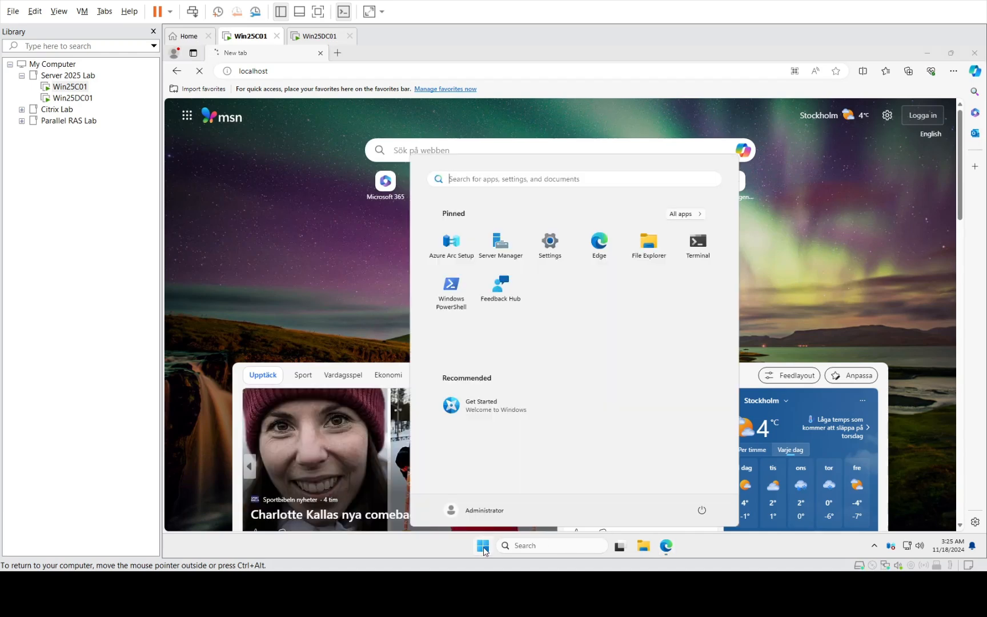
{"action": "type", "text": "oo"}
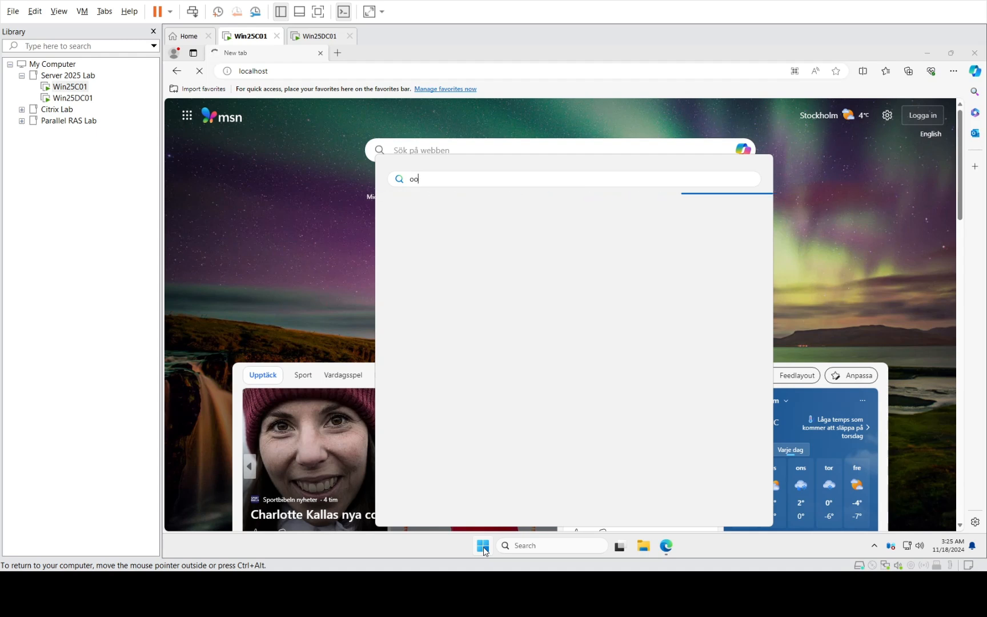
{"action": "key", "text": "BackSpace"}
{"action": "key", "text": "BackSpace"}
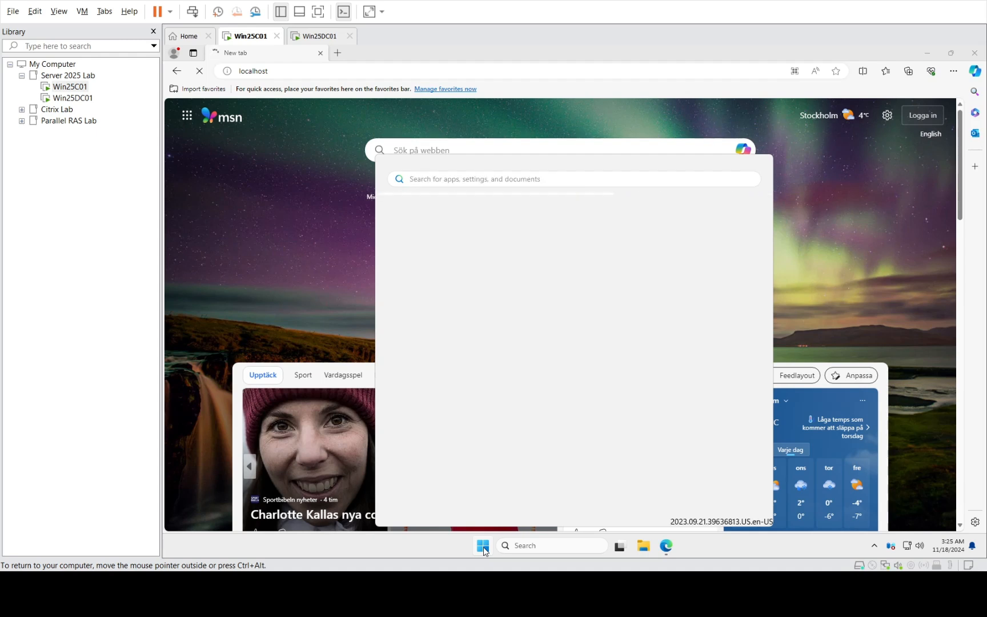
{"action": "type", "text": "iis"}
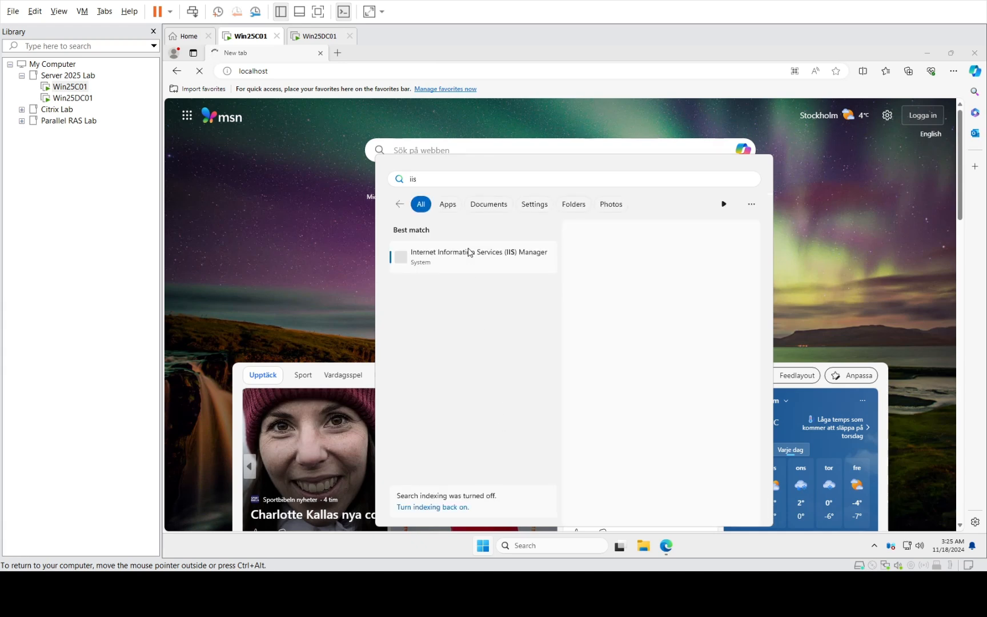
{"action": "left_click", "coordinate": [445, 260]}
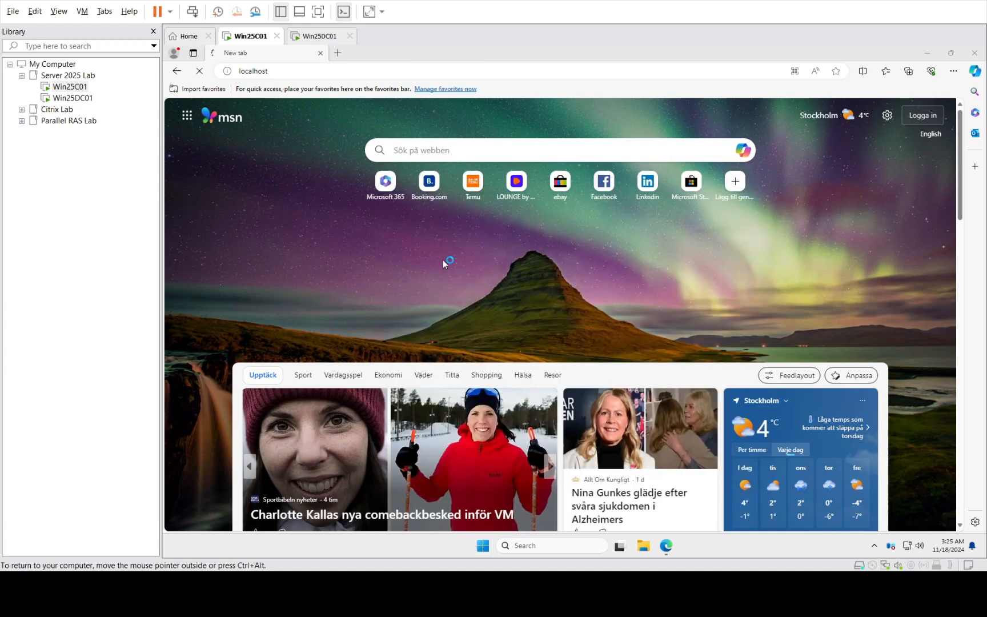
- Close Edge, maximize IIS Manager, and open the Default Web Site home page under WIN25C01 > Sites
{"action": "left_click", "coordinate": [321, 53]}
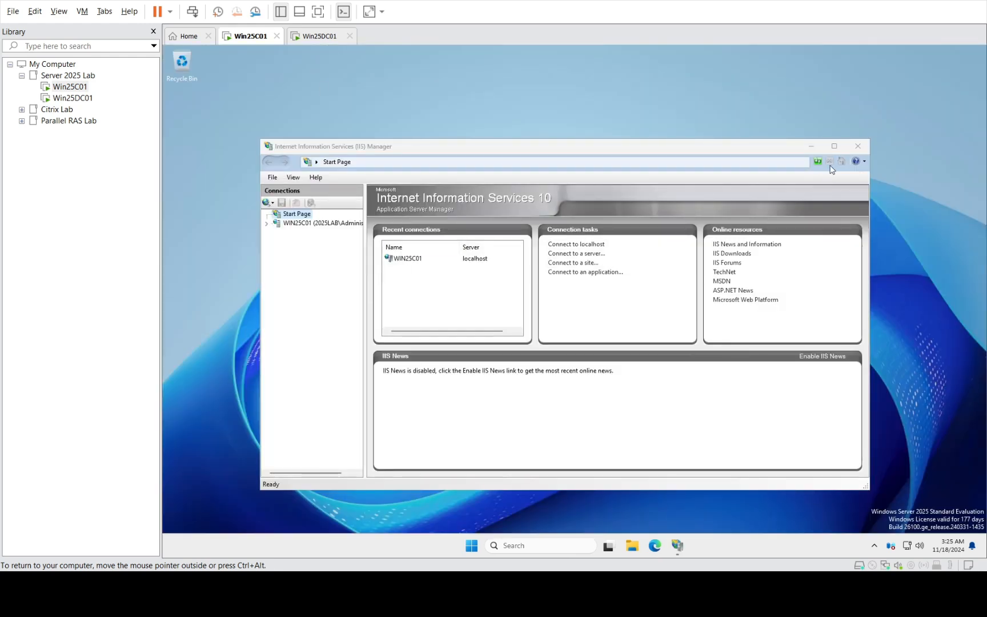
{"action": "left_click", "coordinate": [834, 147]}
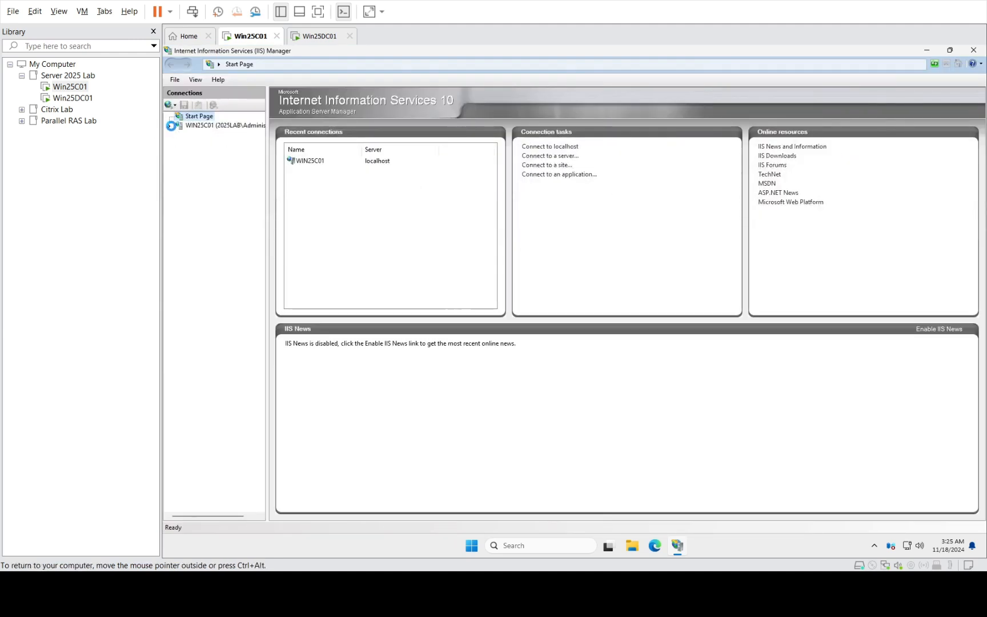
{"action": "left_click", "coordinate": [197, 145]}
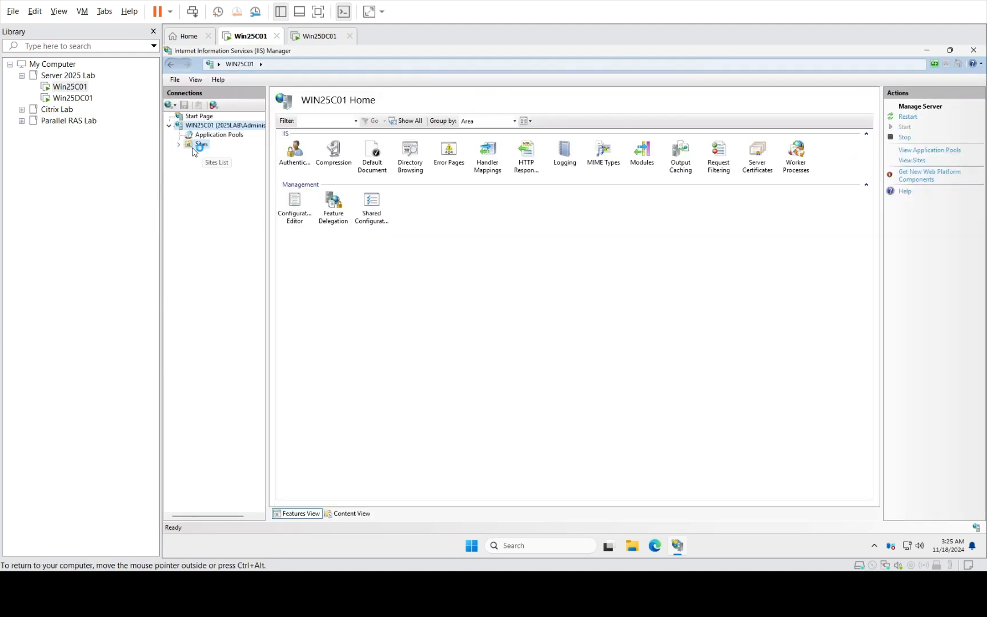
{"action": "left_click", "coordinate": [223, 153]}
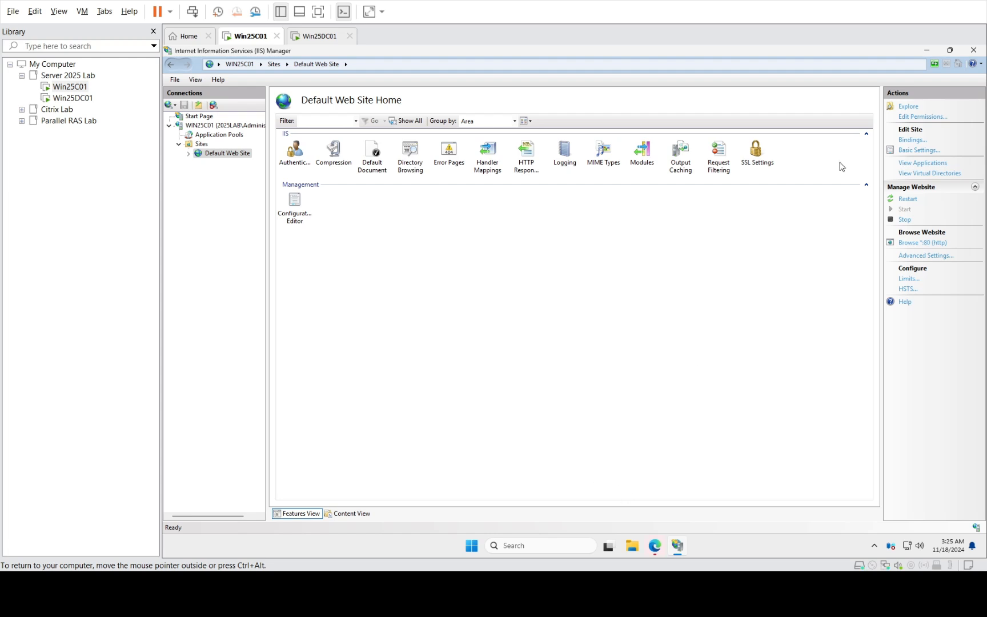
{"action": "left_click", "coordinate": [926, 51]}
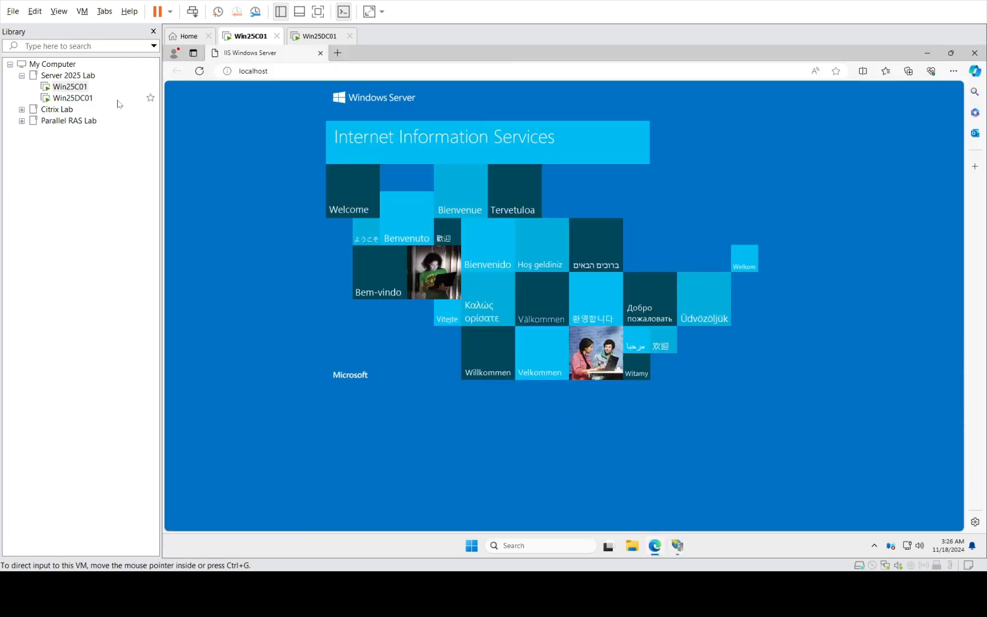
{"action": "left_click", "coordinate": [283, 74]}
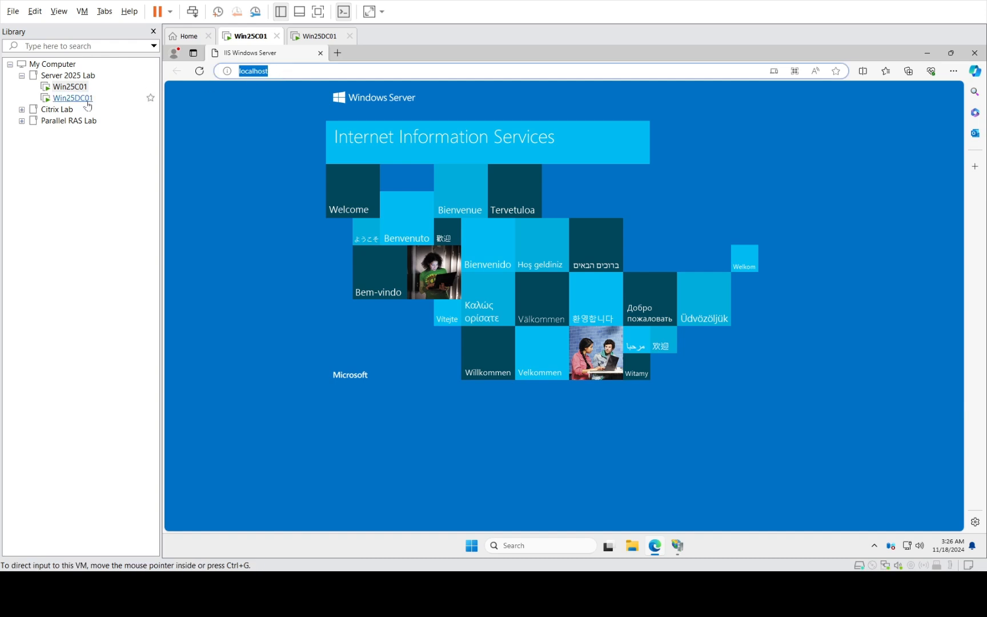
{"action": "left_click", "coordinate": [679, 547]}
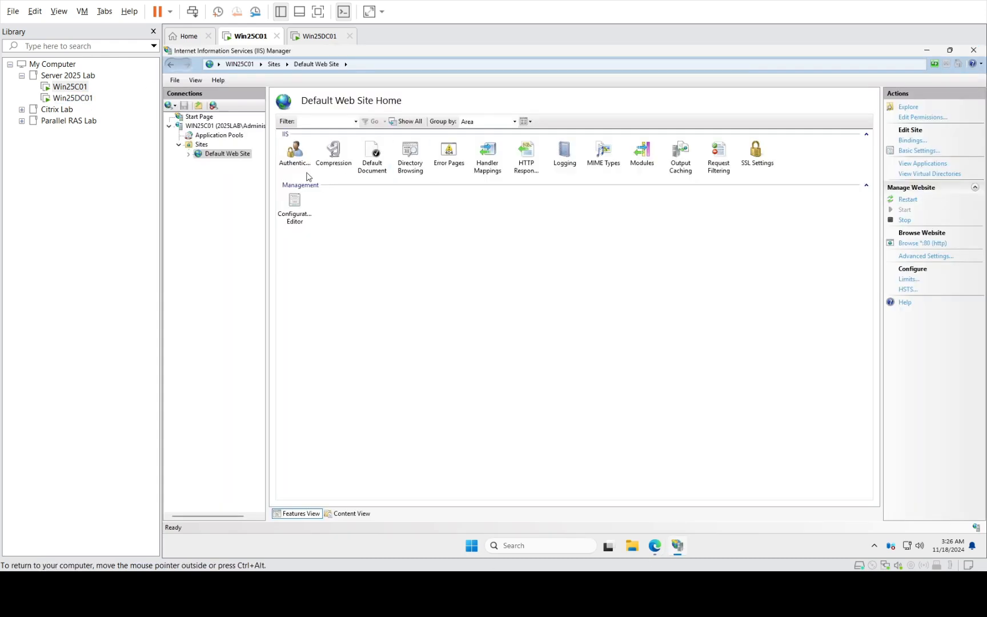
- Change the Default Web Site's http port 80 binding from All Unassigned to IP 192.168.58.191
{"action": "right_click", "coordinate": [228, 155]}
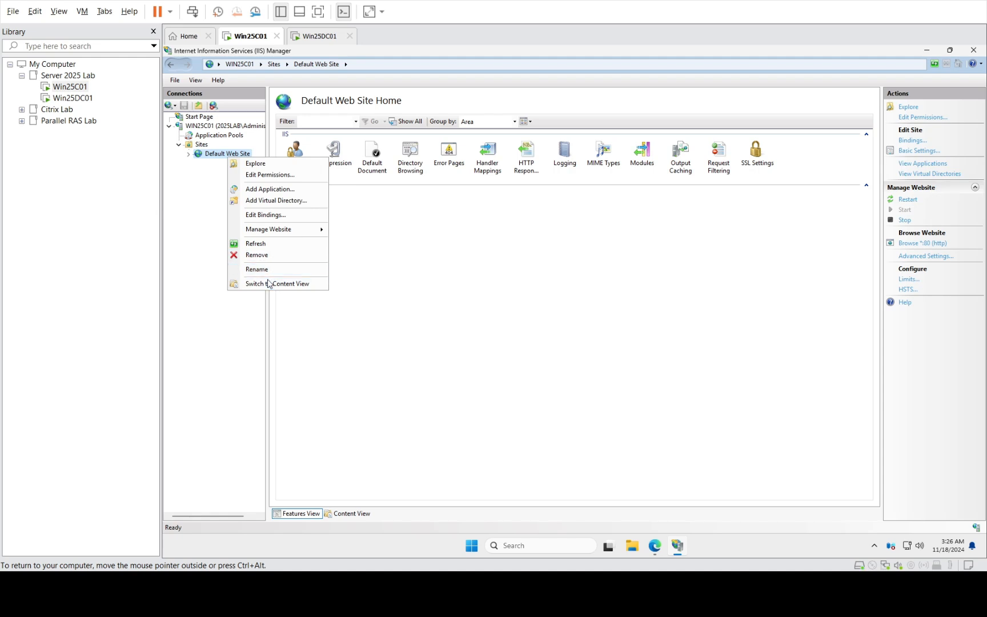
{"action": "left_click", "coordinate": [263, 215]}
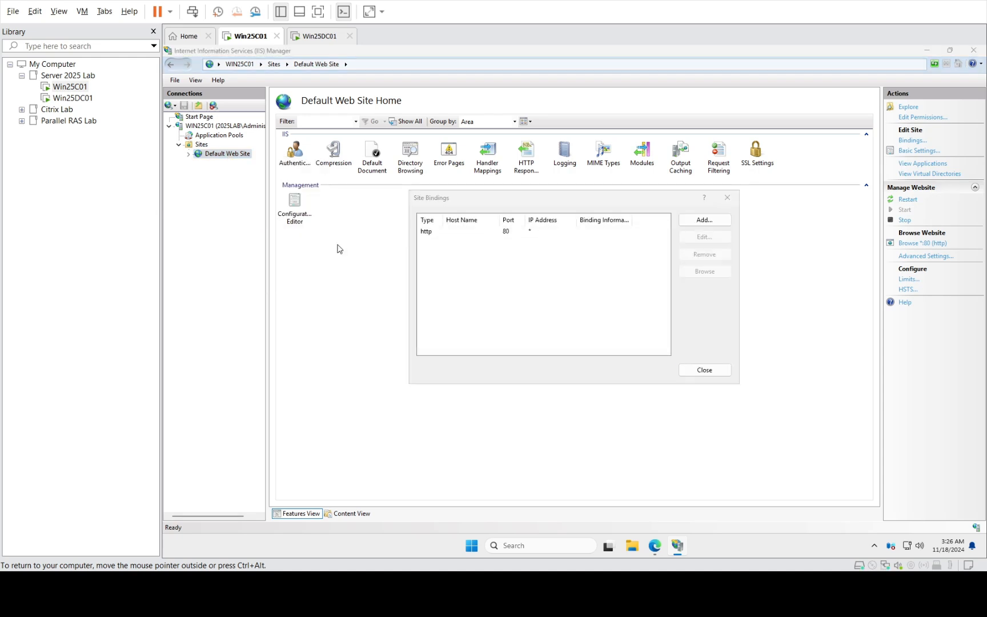
{"action": "left_click", "coordinate": [489, 235]}
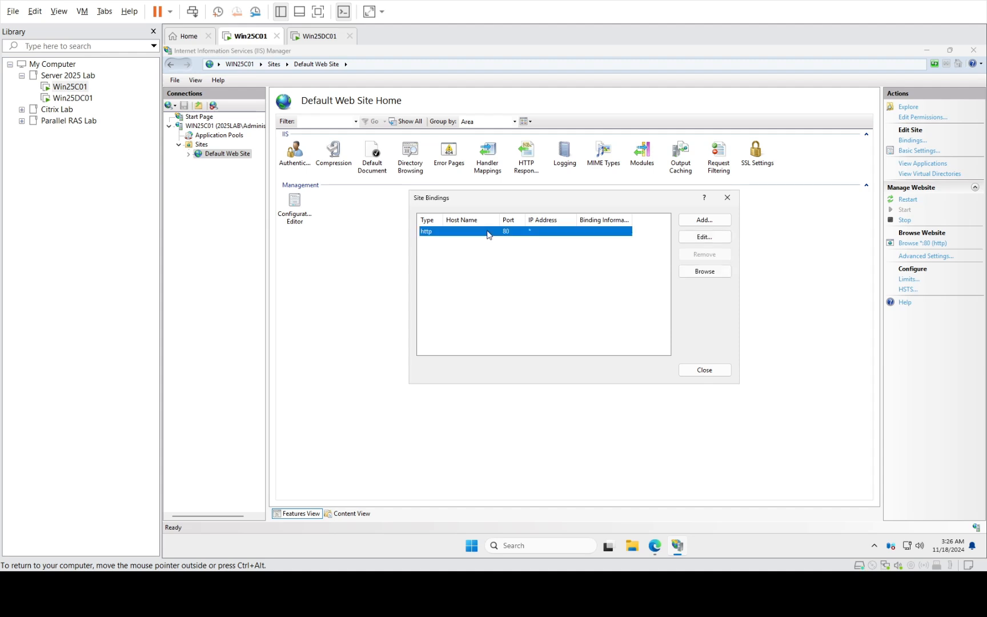
{"action": "left_click", "coordinate": [706, 237]}
{"action": "left_click", "coordinate": [615, 217]}
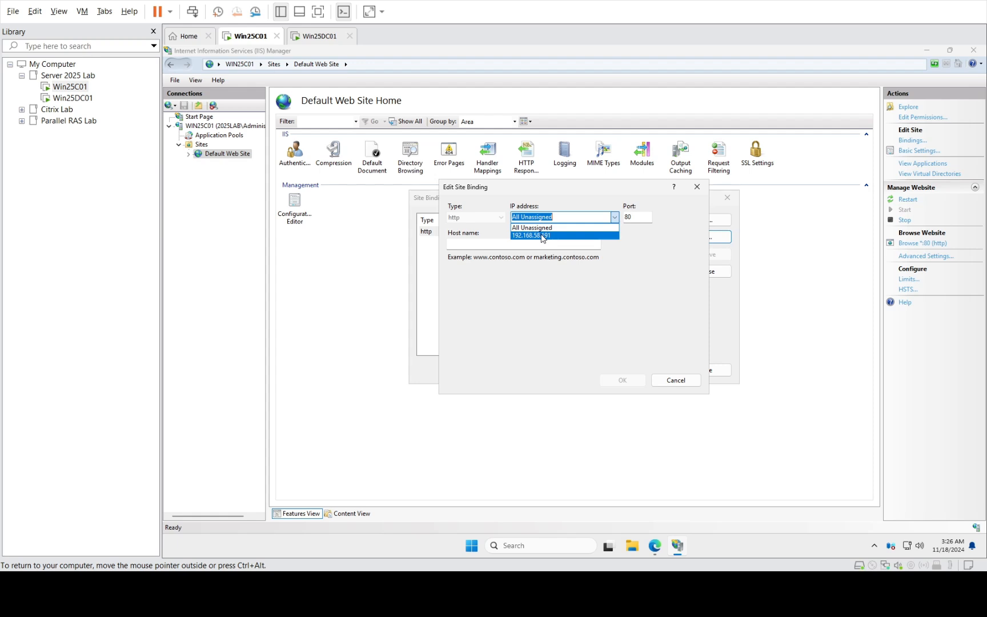
{"action": "left_click", "coordinate": [582, 329]}
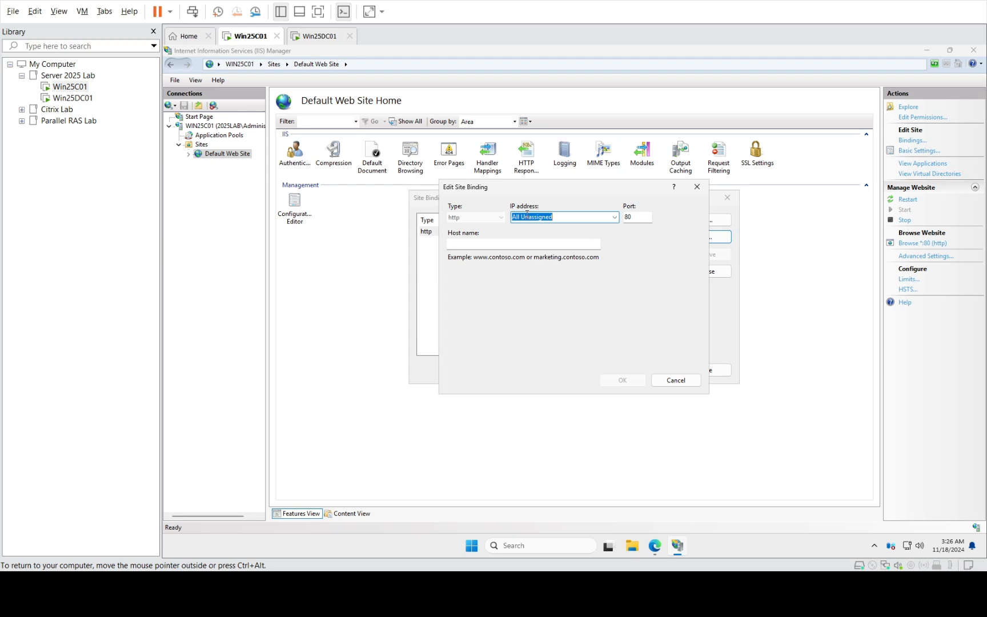
{"action": "left_click", "coordinate": [615, 217]}
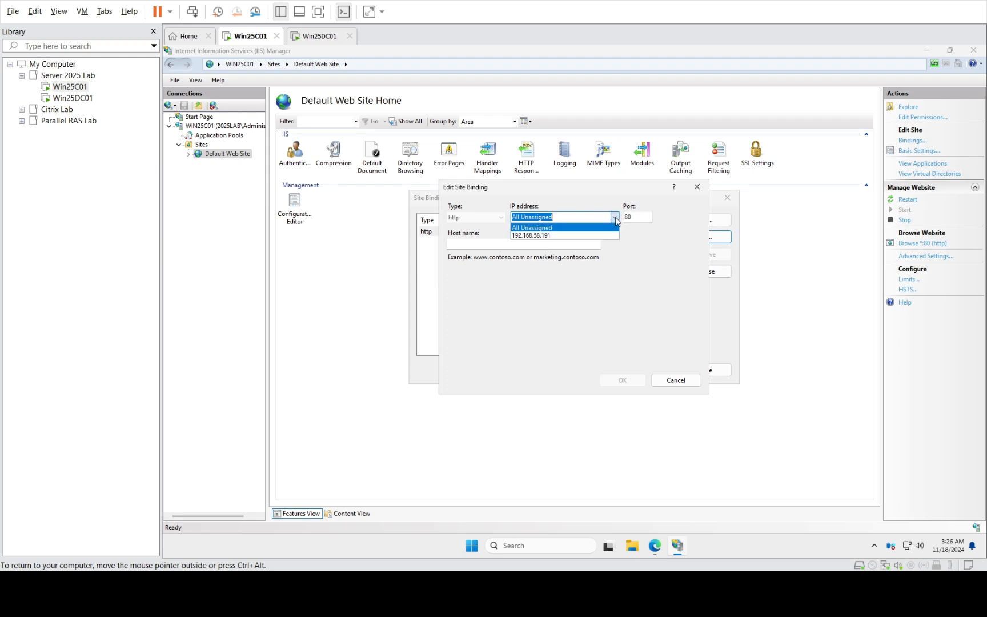
{"action": "left_click", "coordinate": [547, 236]}
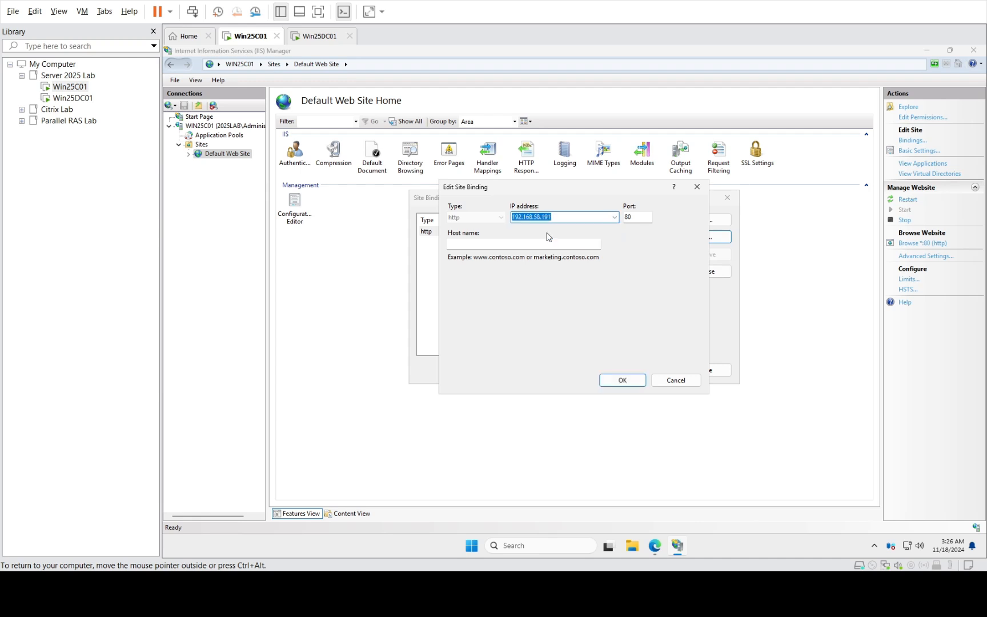
{"action": "left_click", "coordinate": [464, 246]}
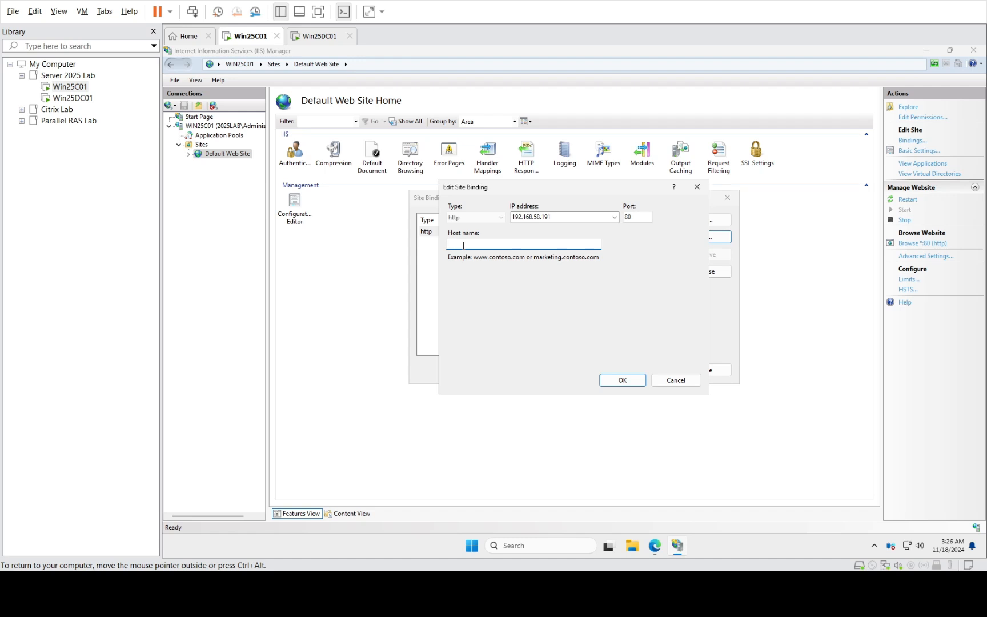
{"action": "left_click", "coordinate": [623, 380]}
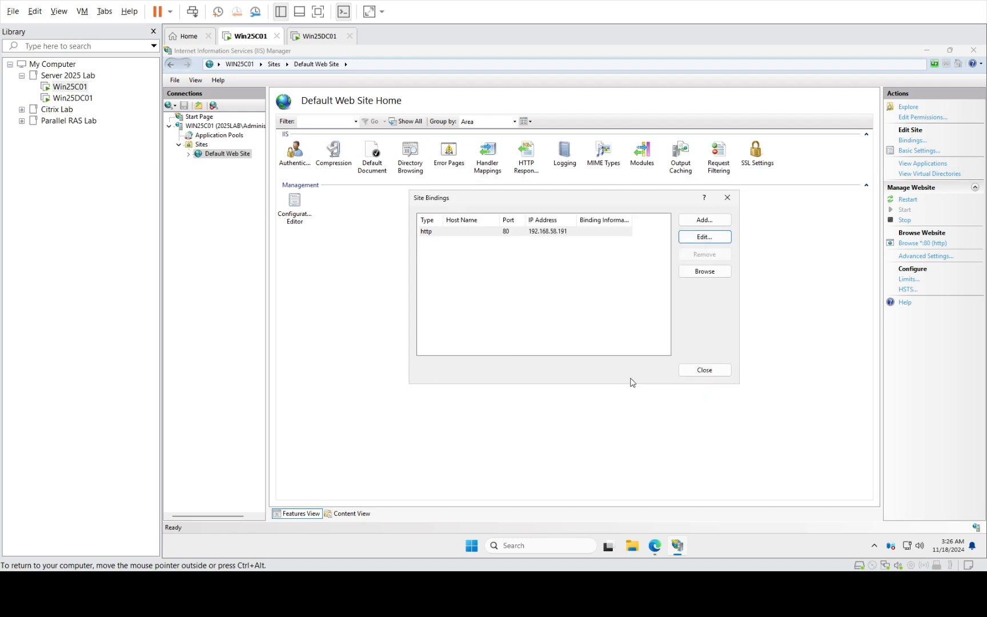
{"action": "left_click", "coordinate": [707, 370]}
- On Win25DC01, confirm the myweb A record points to 192.168.58.191, then minimize DNS Manager
{"action": "left_click", "coordinate": [73, 98]}
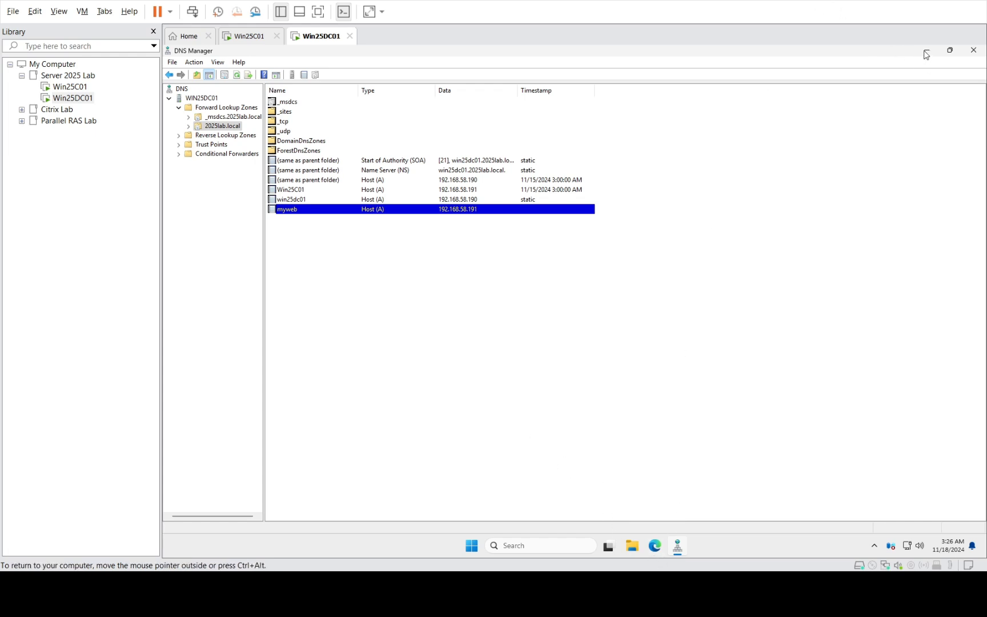
{"action": "left_click", "coordinate": [678, 547]}
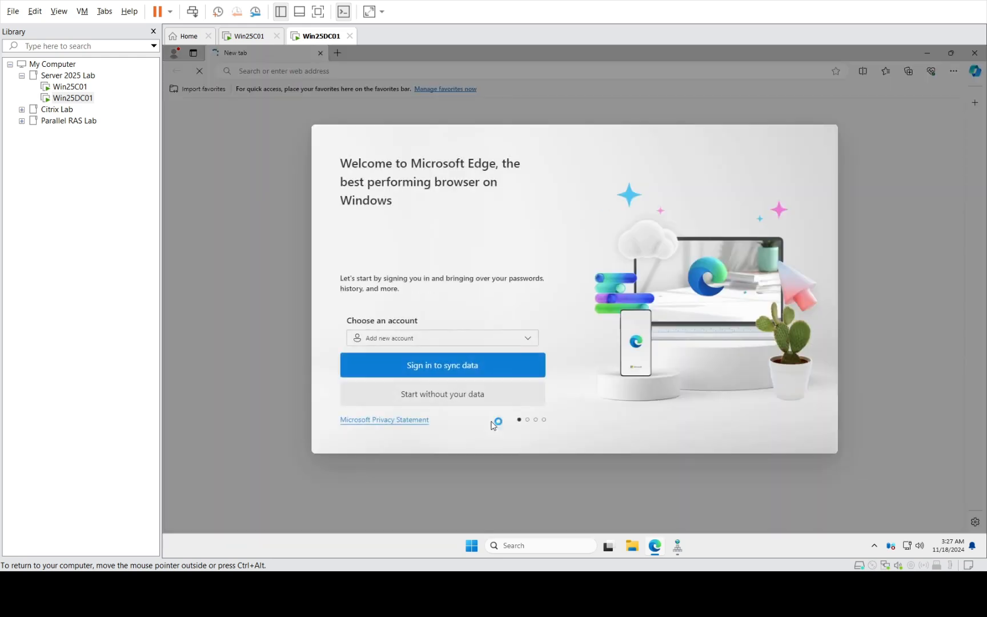
- Finish Edge's first-run setup without importing browsing data, closing the extra tab and accepting cookies
{"action": "left_click", "coordinate": [416, 402]}
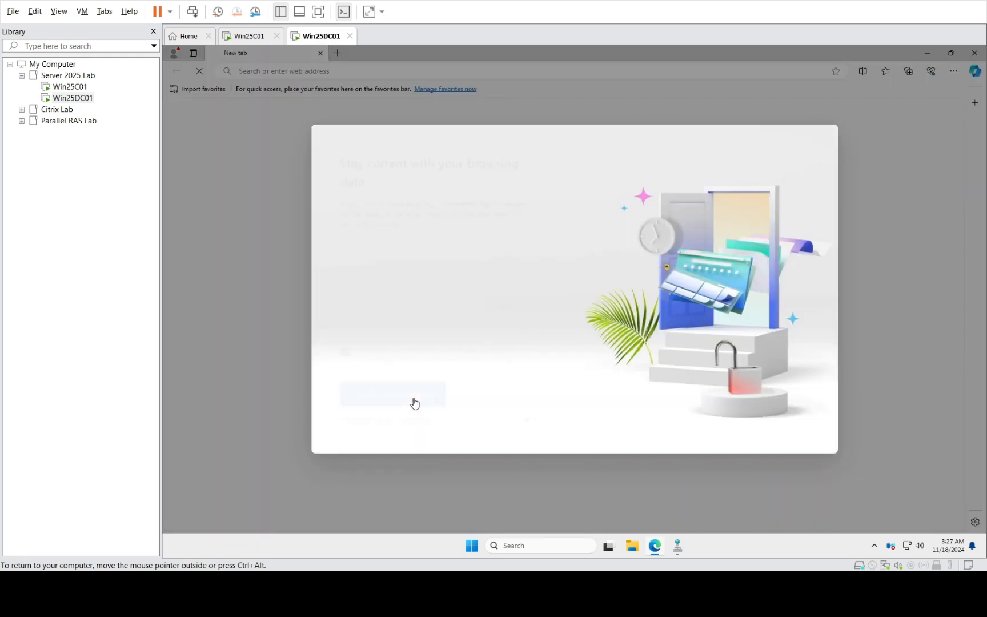
{"action": "left_click", "coordinate": [389, 400]}
{"action": "left_click", "coordinate": [398, 402]}
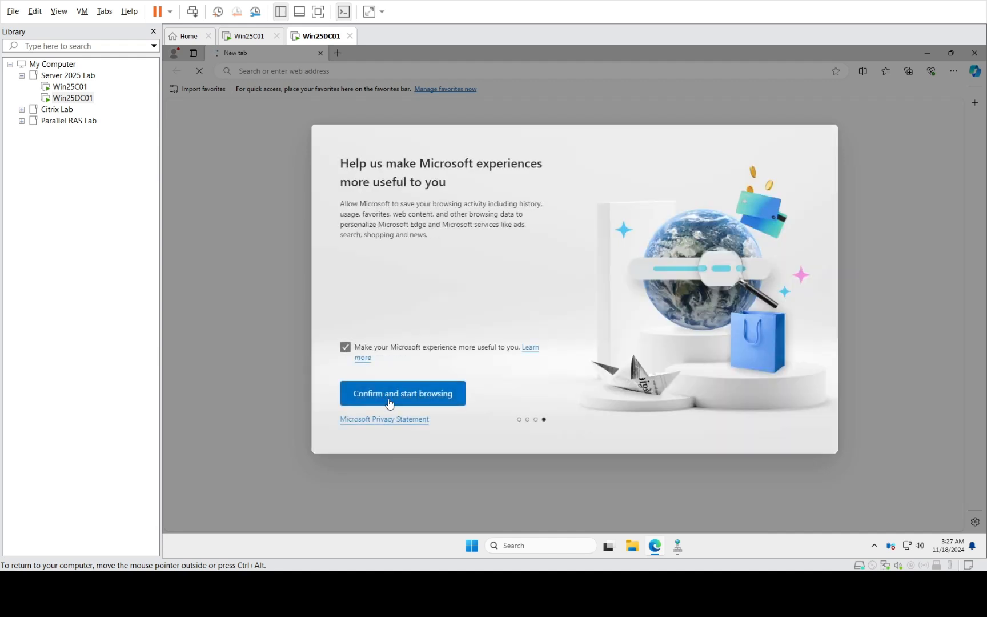
{"action": "left_click", "coordinate": [393, 399]}
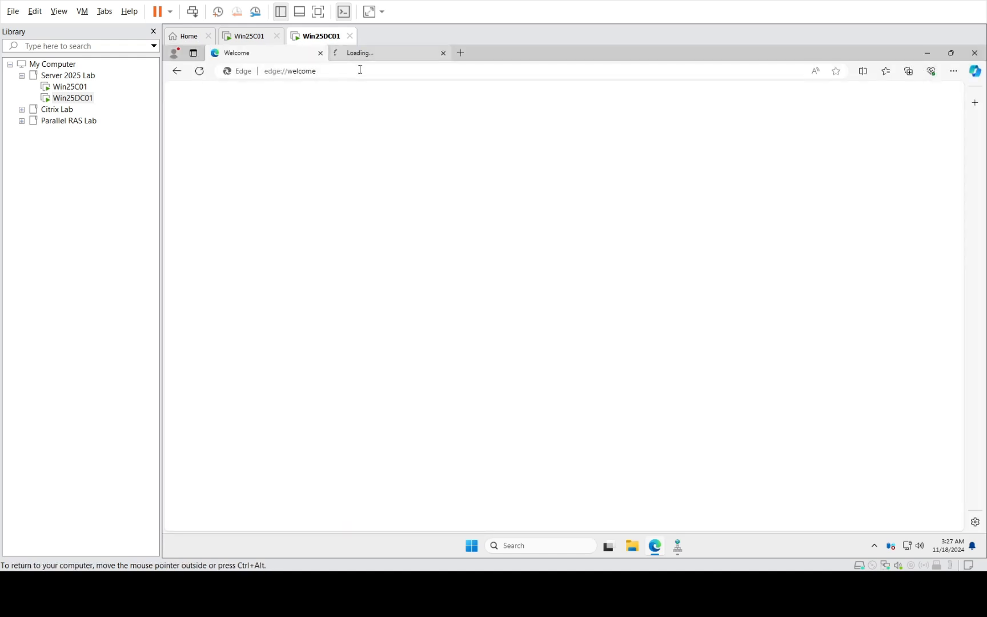
{"action": "left_click", "coordinate": [443, 52]}
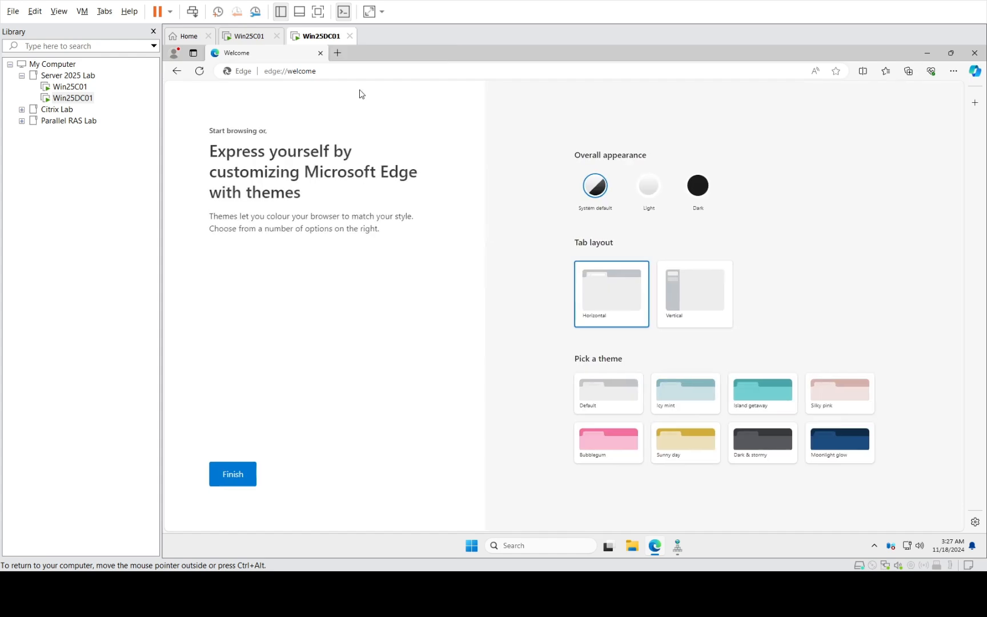
{"action": "left_click", "coordinate": [222, 479]}
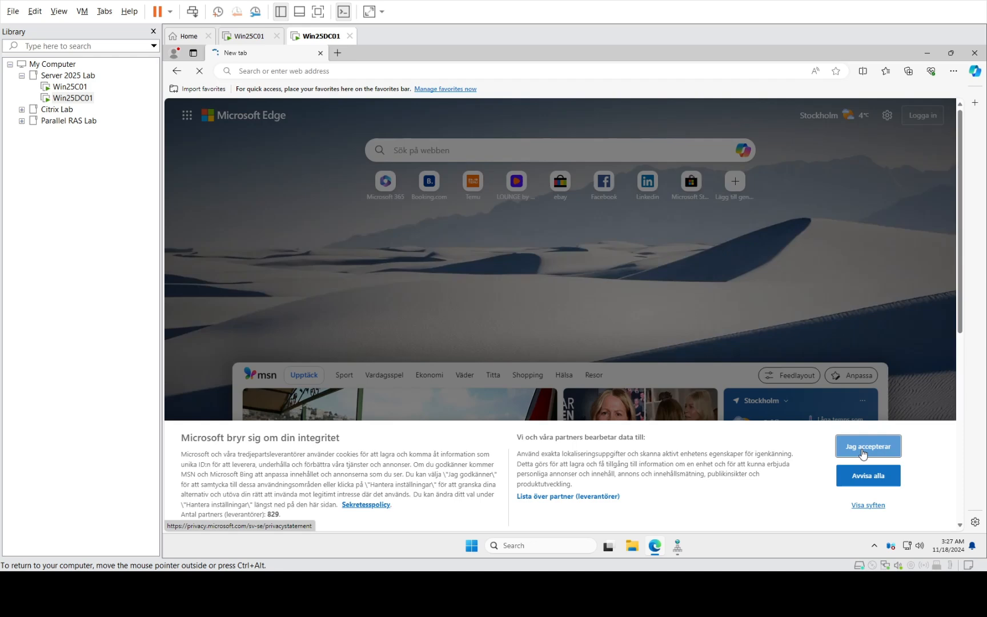
{"action": "left_click", "coordinate": [863, 451]}
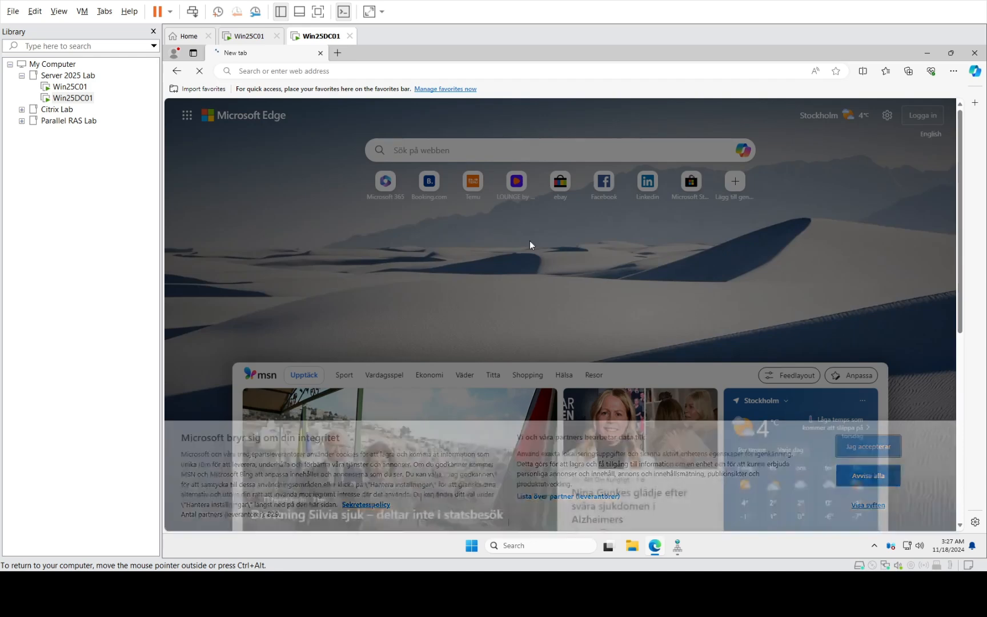
{"action": "left_click", "coordinate": [338, 71]}
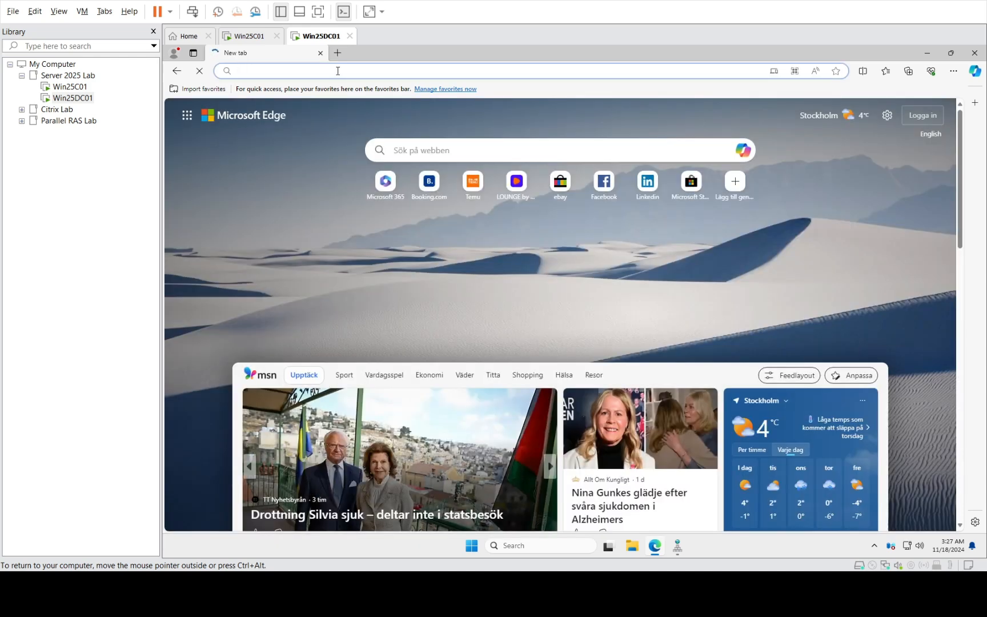
- Browse to 192.168.58.191 in Edge to load the IIS Windows Server welcome page
{"action": "type", "text": "192.168.58.191"}
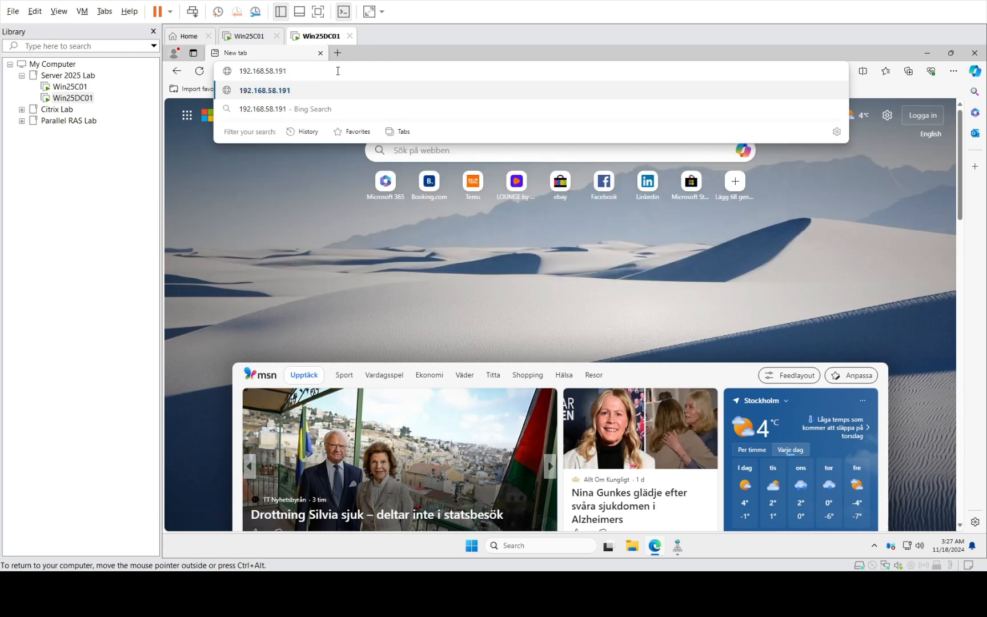
{"action": "key", "text": "Return"}
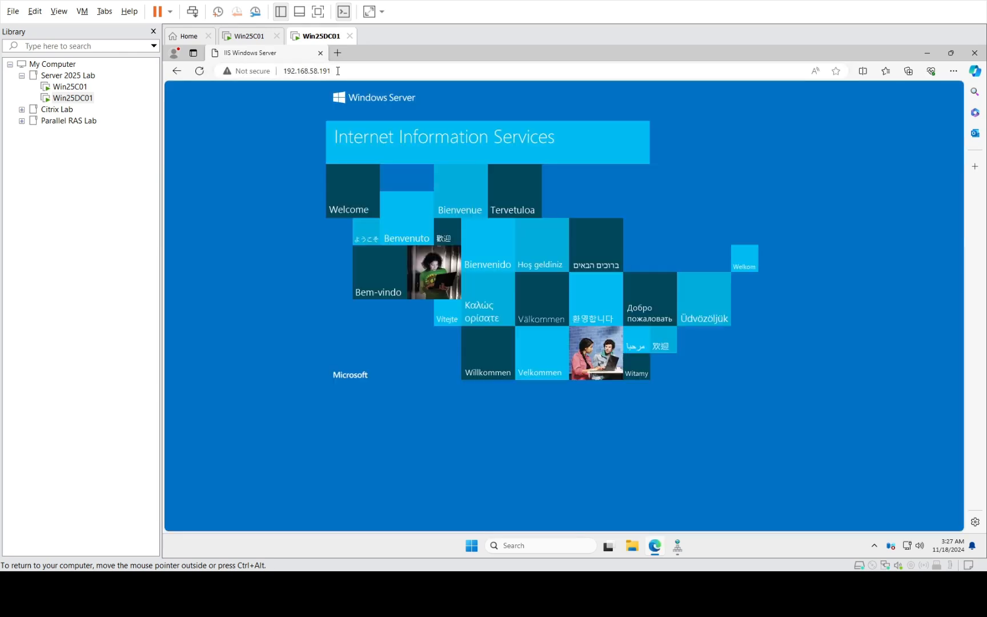